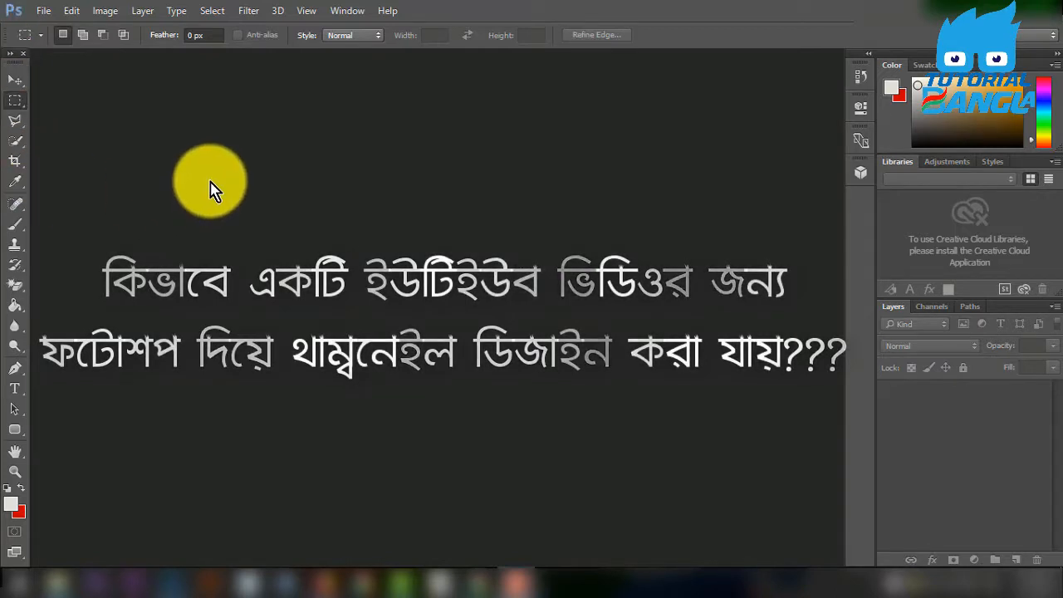
mouse_move(8, 8)
mouse_down()
mouse_move(107, 66)
mouse_move(1044, 490)
mouse_move(1053, 565)
mouse_up()
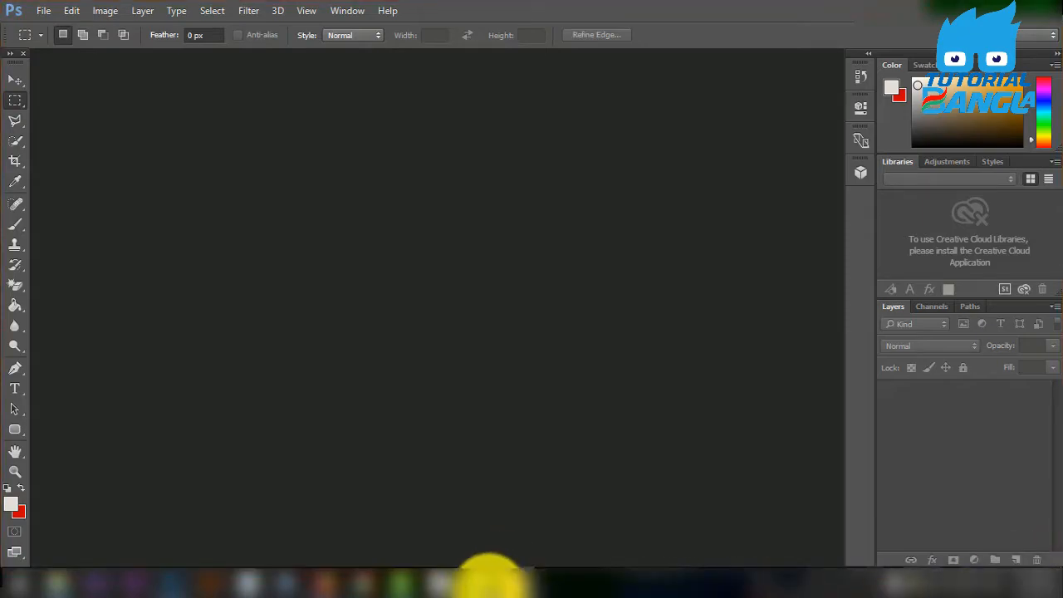
Step: Switch to the Chrome browser and search Google for "Image Background 1280x720"
click(487, 581)
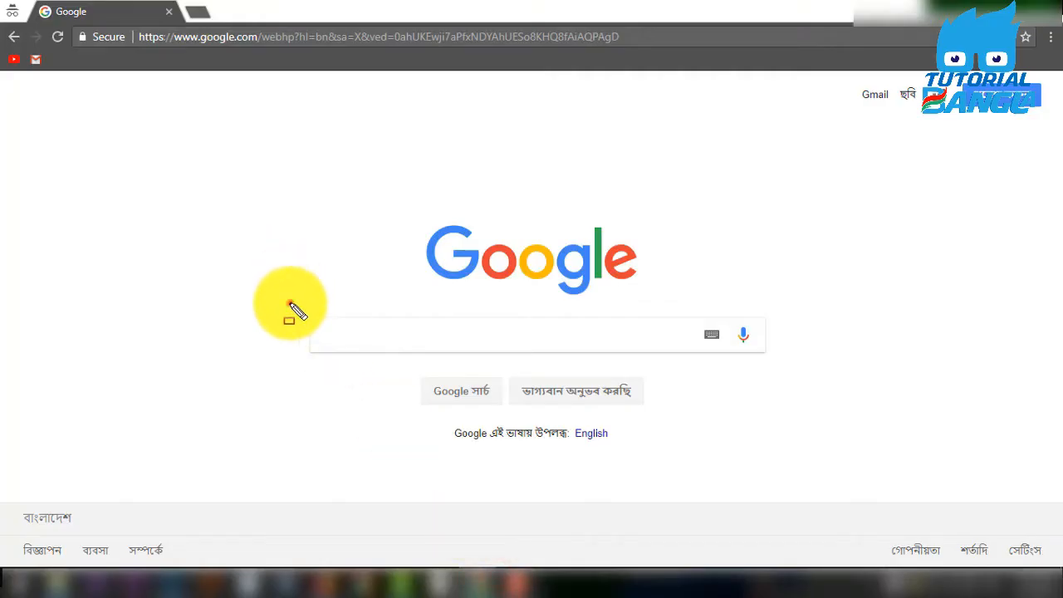
mouse_move(289, 303)
mouse_down()
mouse_move(754, 419)
mouse_move(824, 369)
mouse_up()
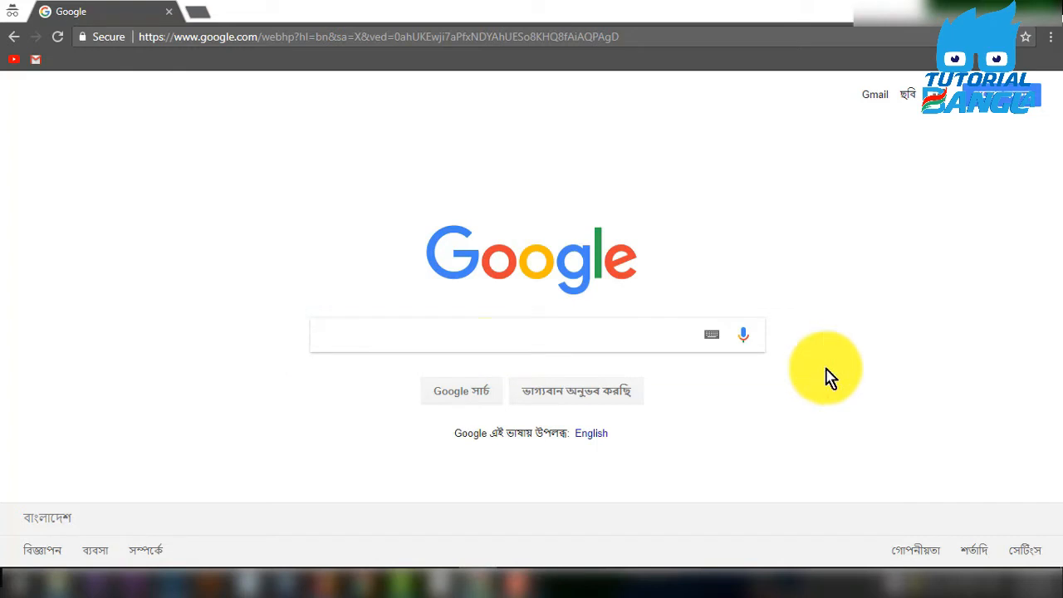
click(475, 334)
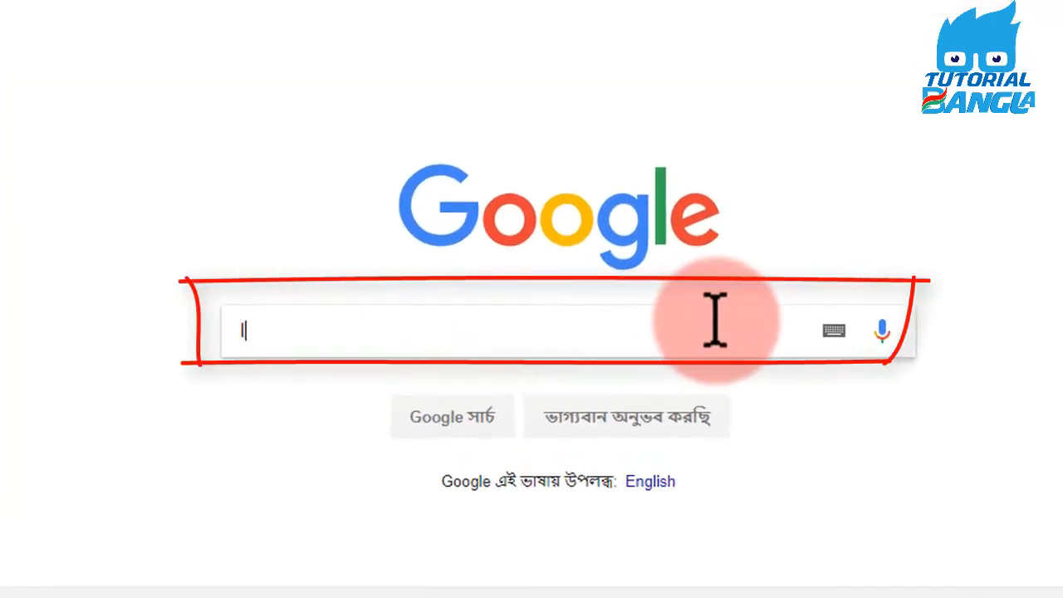
text(Image Backgr)
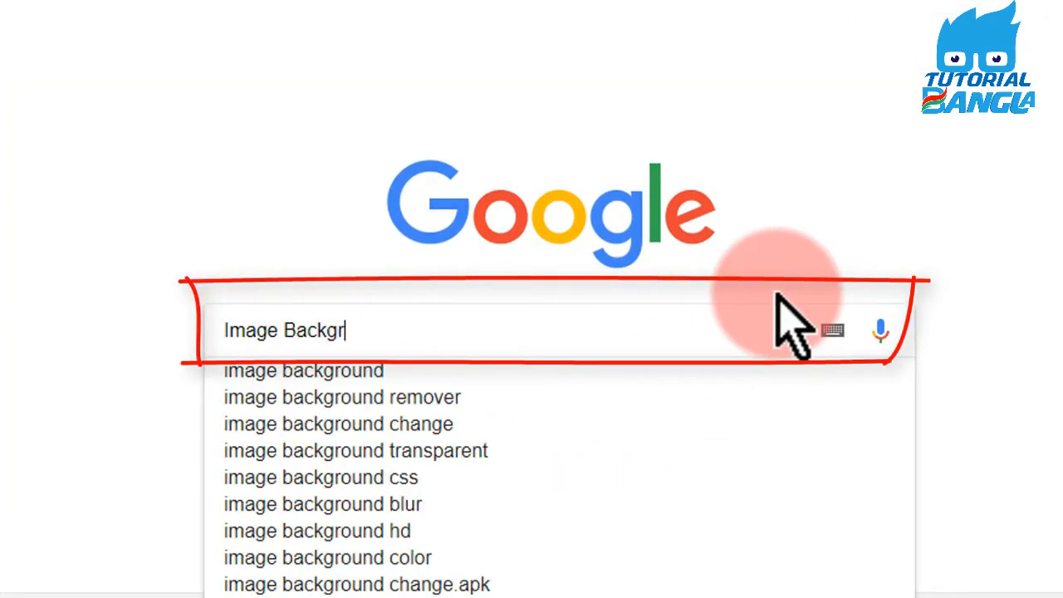
text(ounbd)
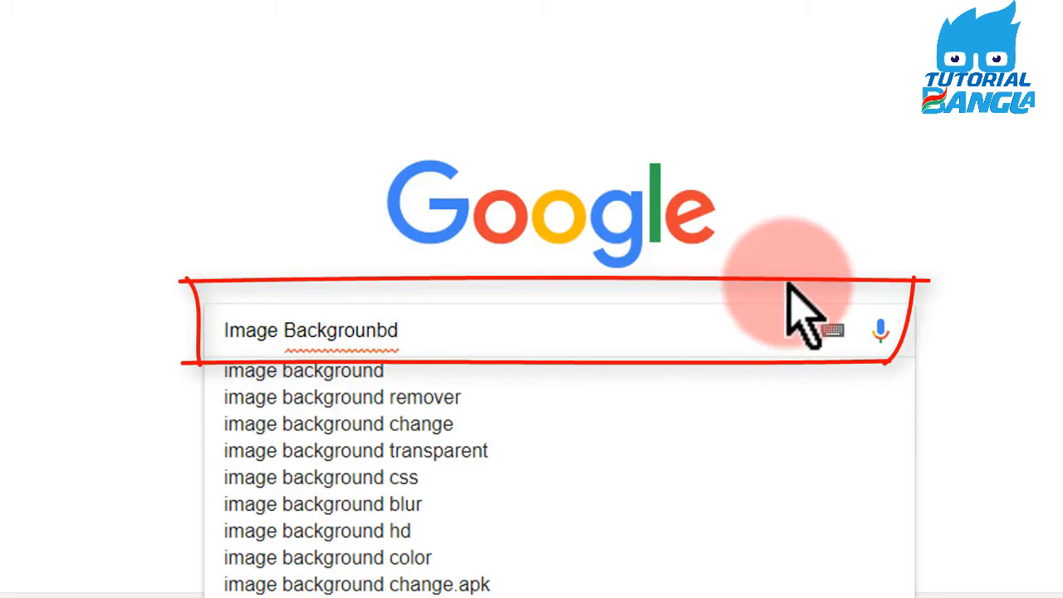
text( 1280)
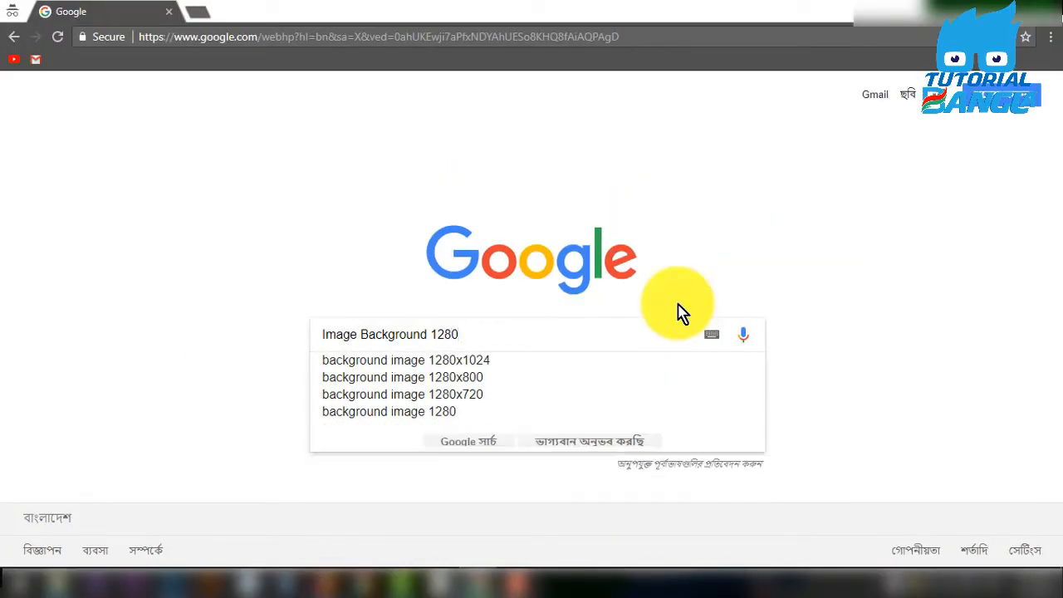
text(x720)
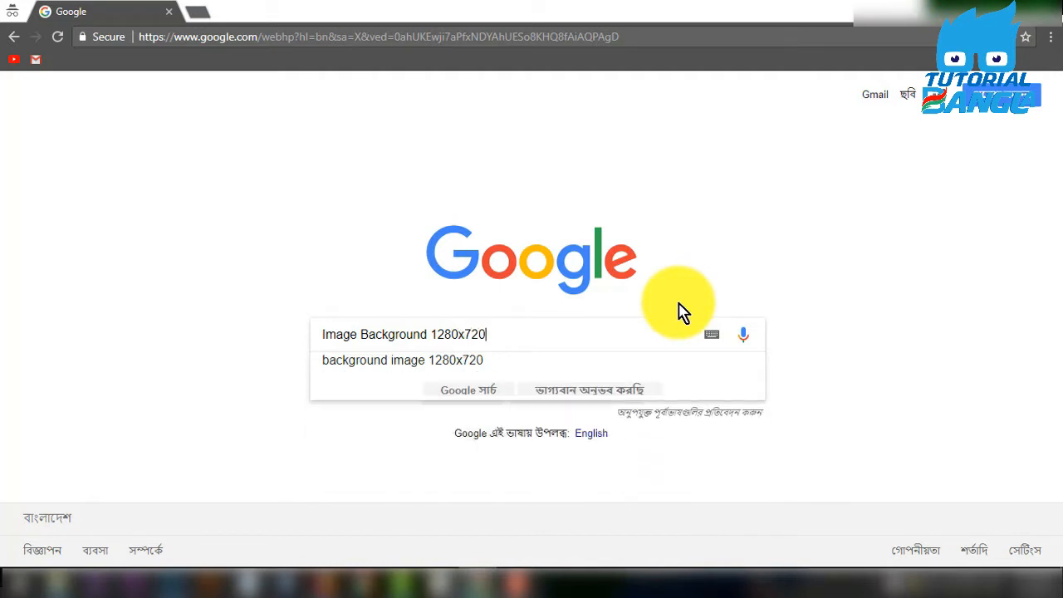
key(Return)
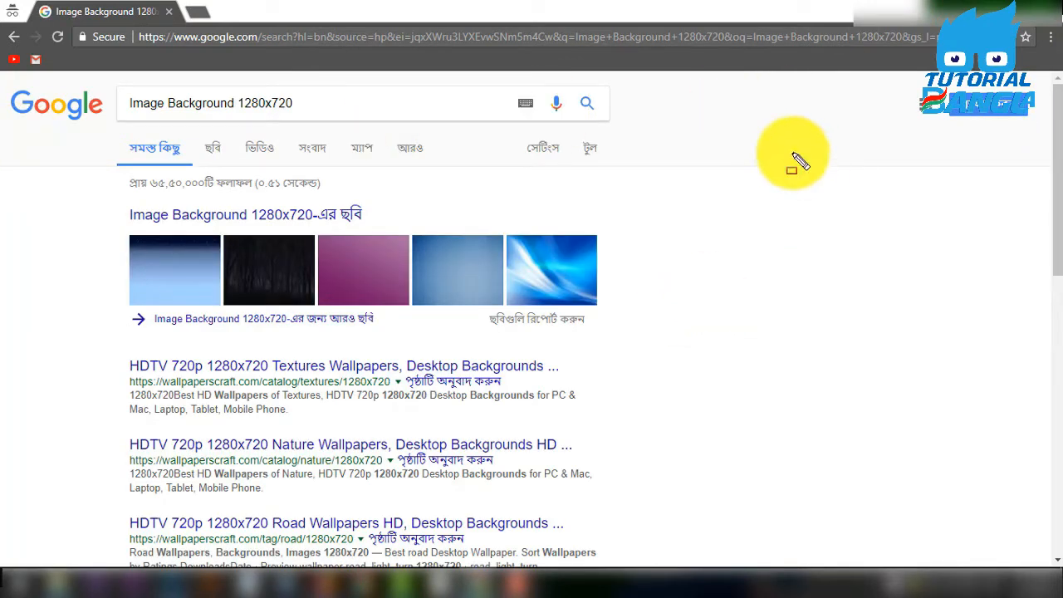
Step: Show the image results for the background search
click(189, 127)
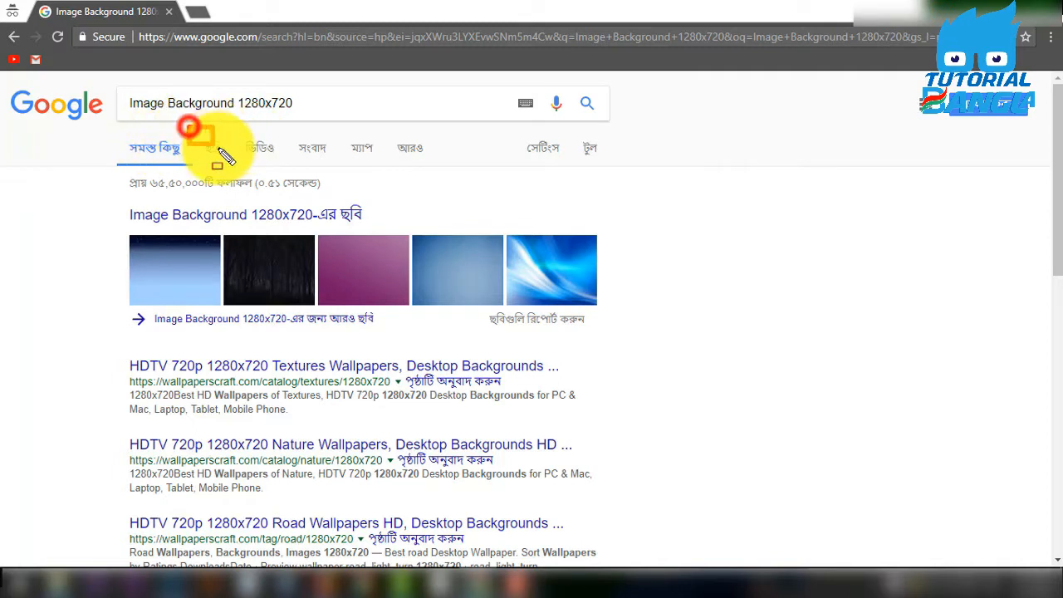
drag(217, 149, 251, 173)
key(Escape)
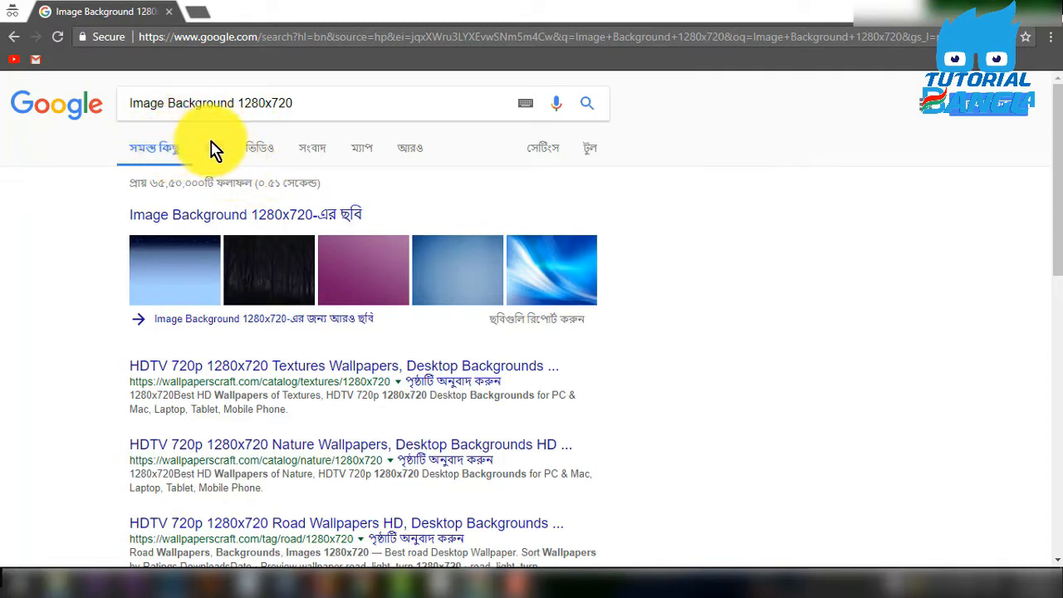
click(210, 151)
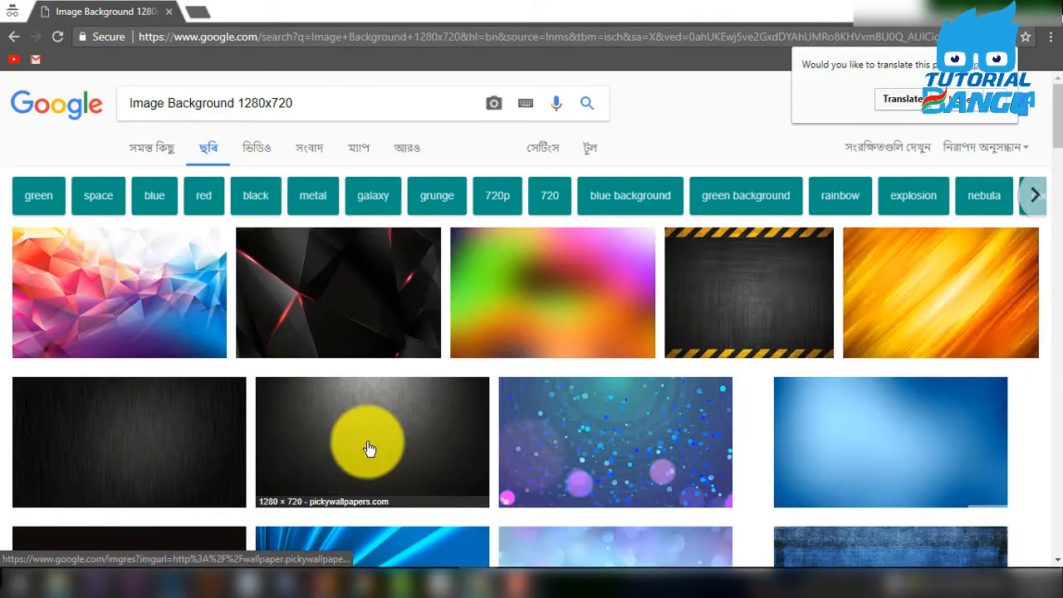
Step: Open the multicoloured polygon background from the first image result at full size and copy the image
scroll(764, 387, down, 3)
scroll(764, 382, up, 3)
scroll(764, 382, down, 3)
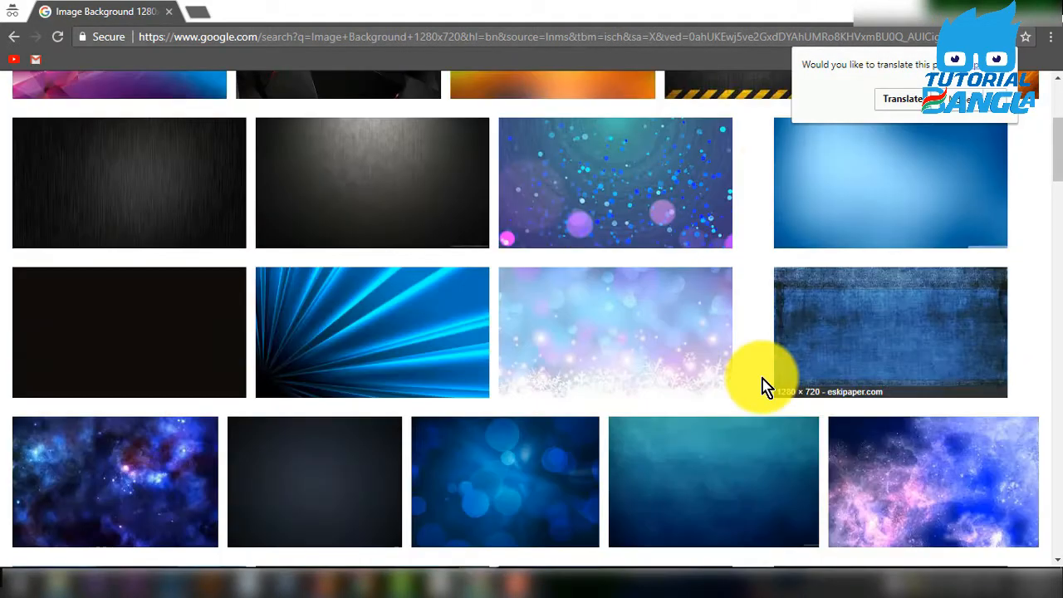
scroll(764, 384, up, 3)
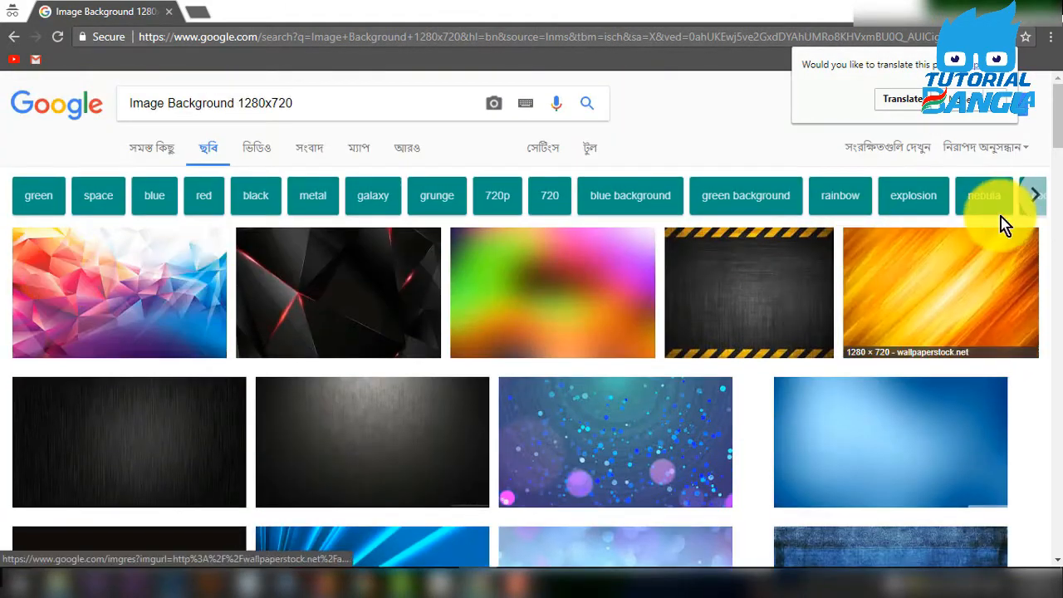
click(36, 289)
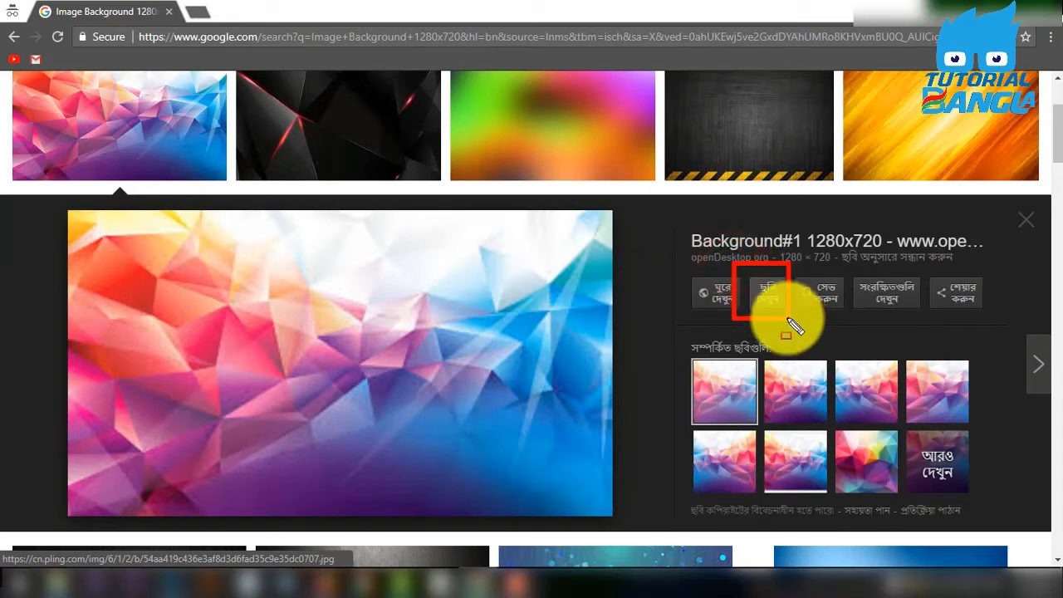
click(764, 297)
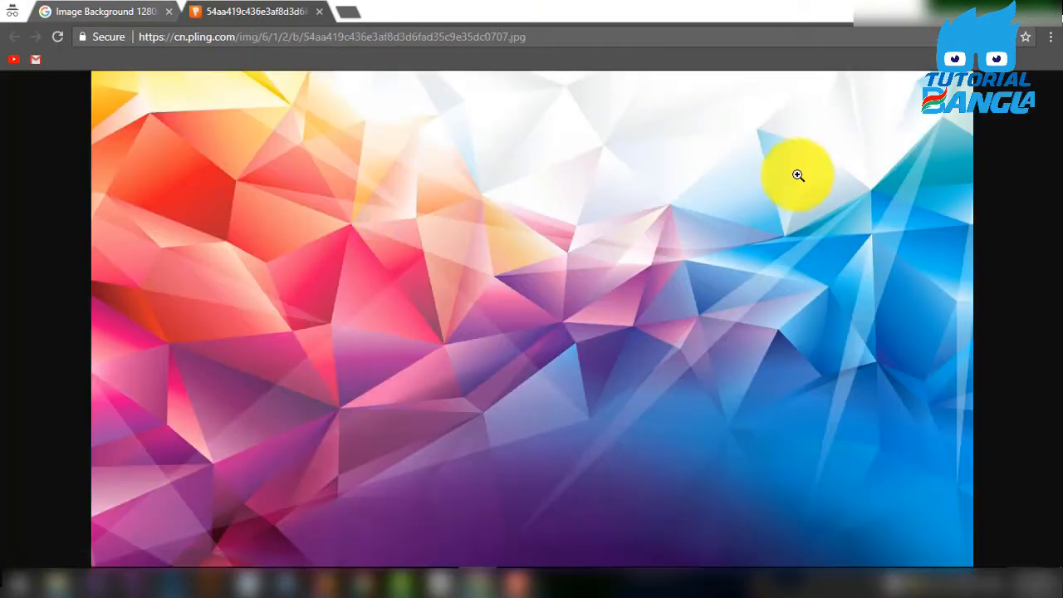
right_click(464, 360)
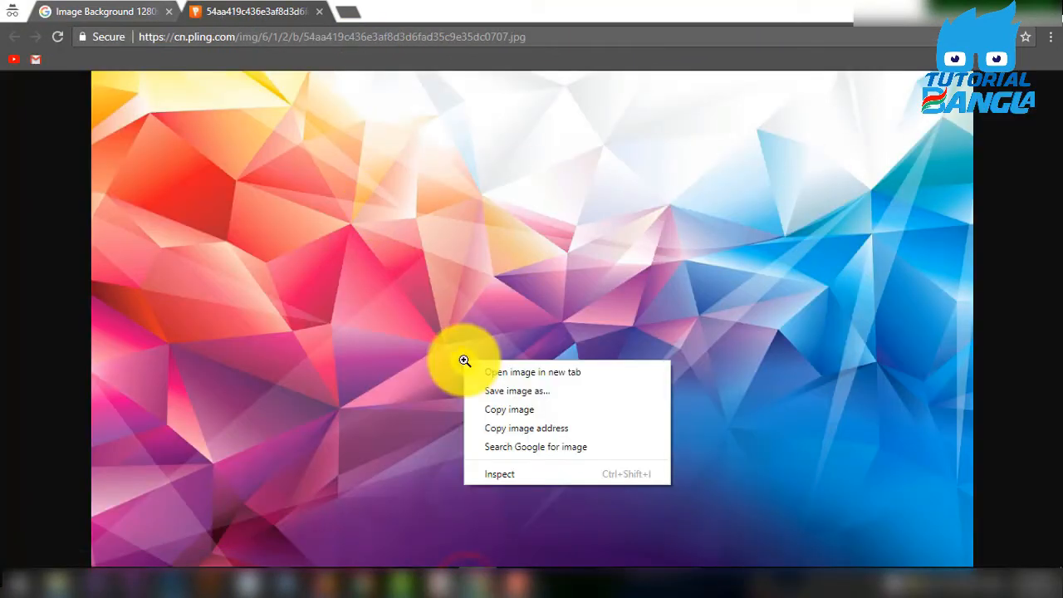
click(532, 411)
Step: Switch to Photoshop and create a new document of 1280 x 720 pixels at 72 pixels/inch with white background contents
click(178, 582)
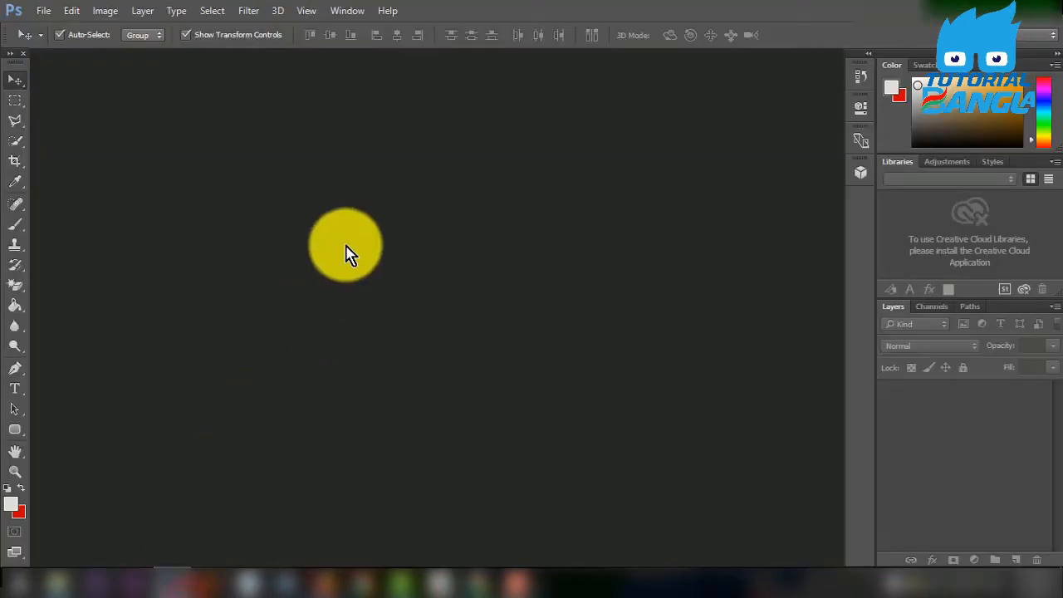
click(47, 10)
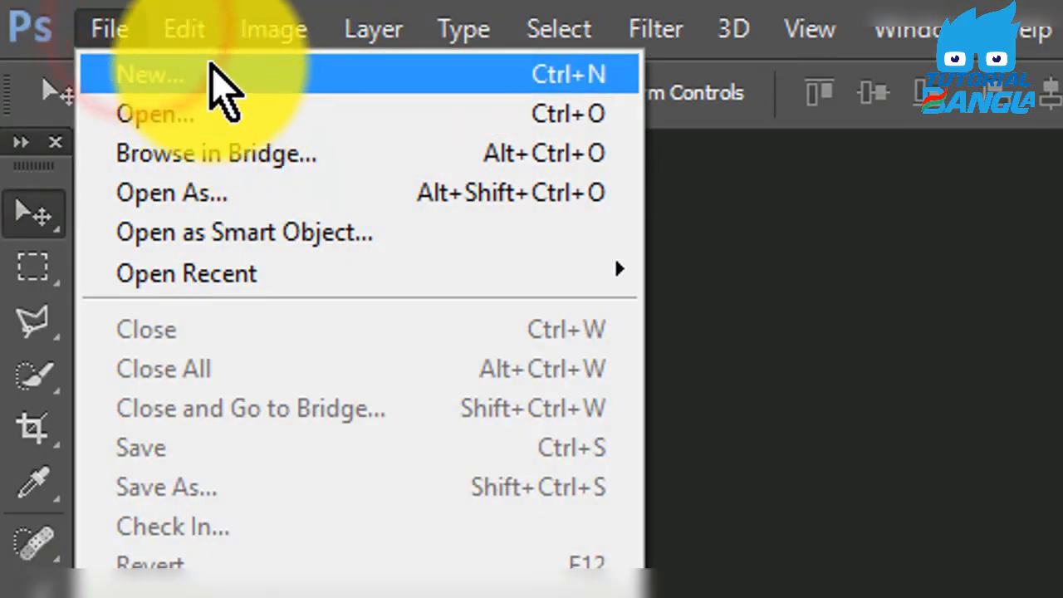
click(209, 70)
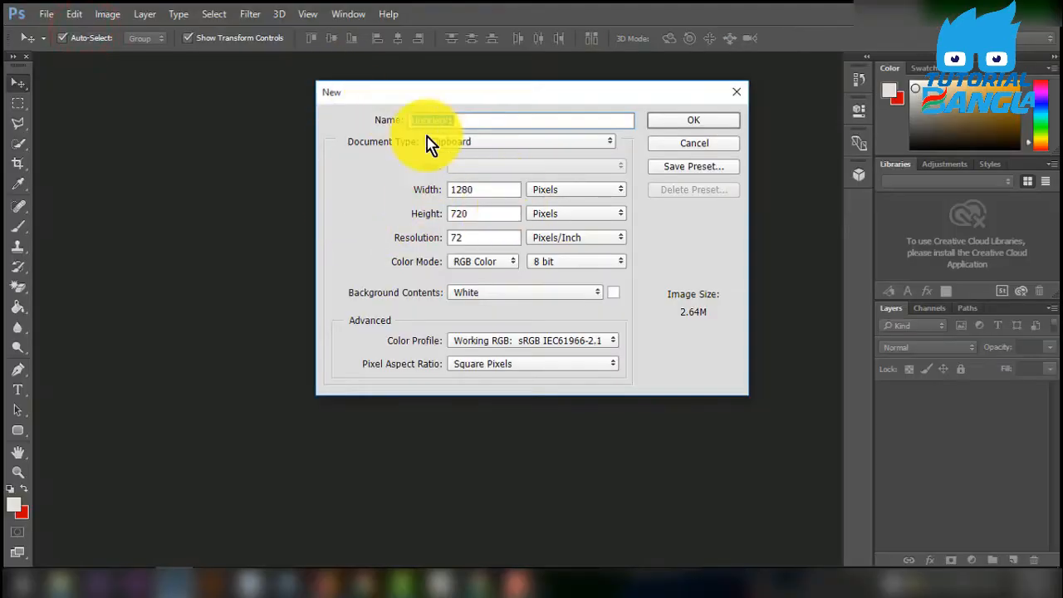
click(479, 188)
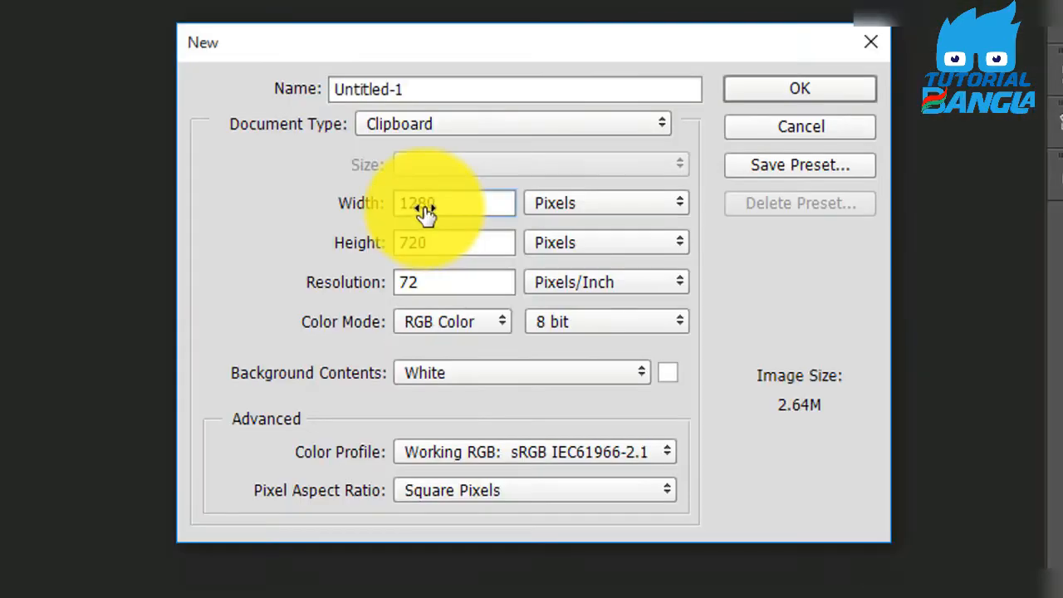
key(ctrl+shift+d)
drag(369, 184, 536, 232)
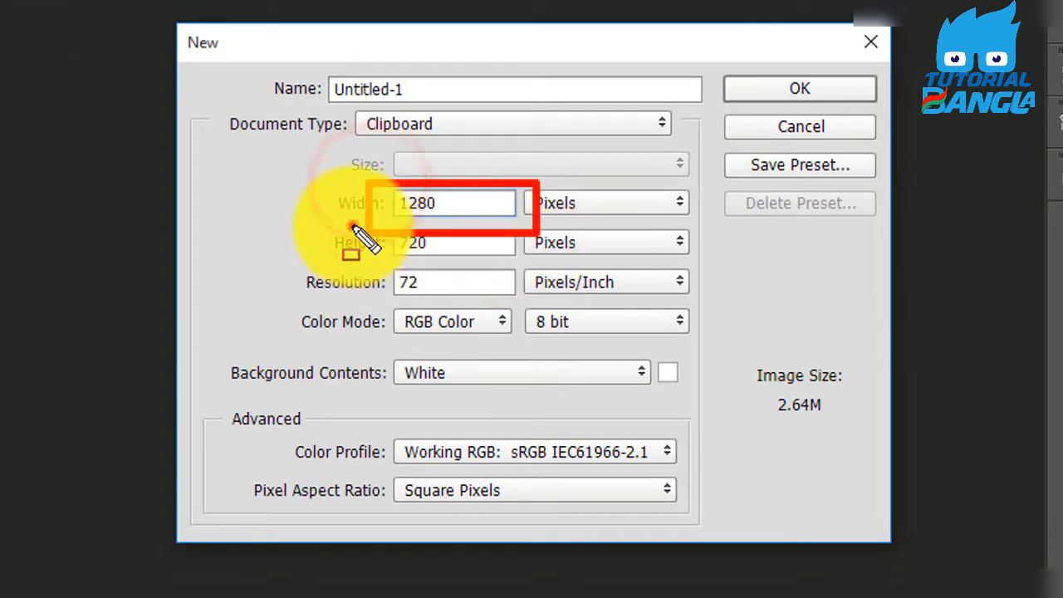
drag(353, 227, 524, 263)
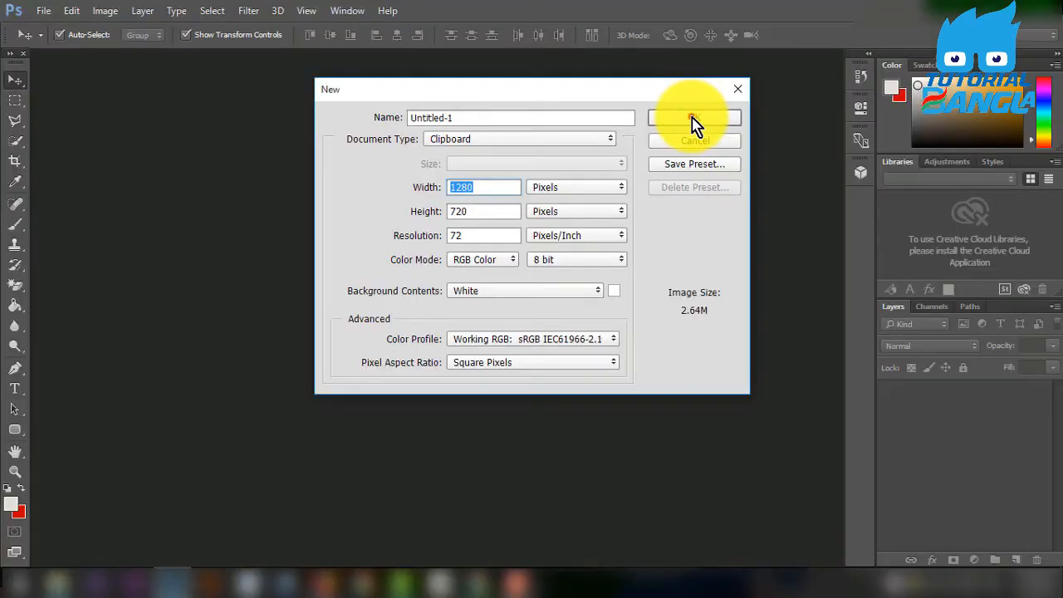
click(793, 90)
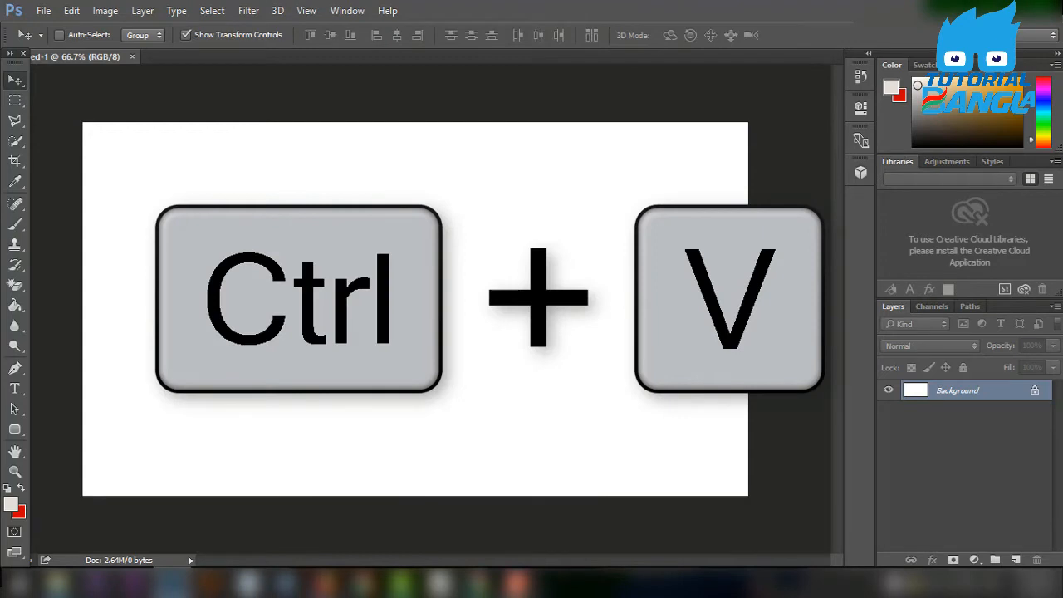
Step: Paste the copied polygon background into the document and lock its layer completely
key(ctrl+v)
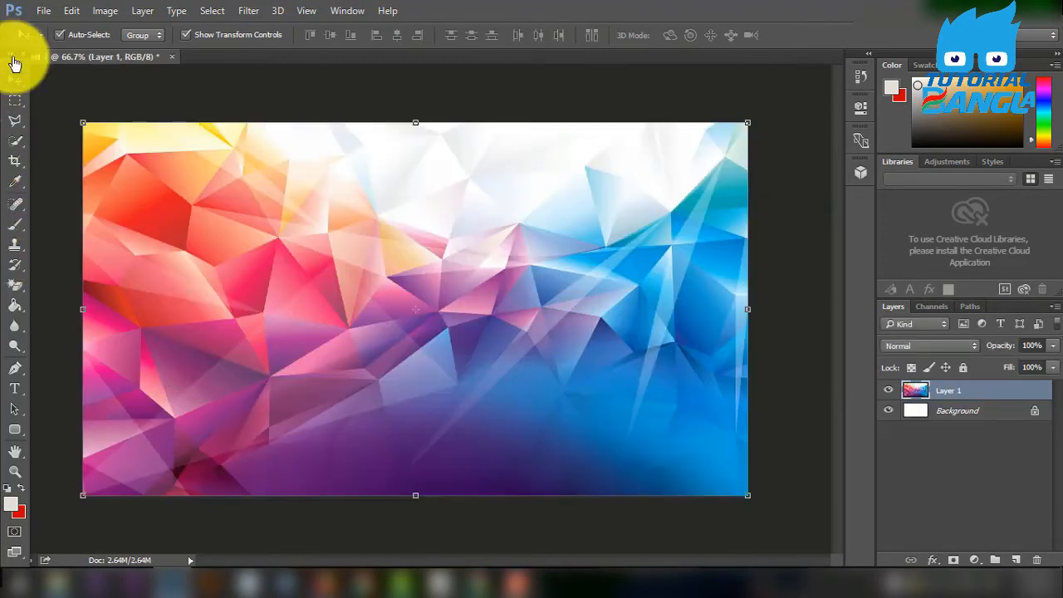
click(213, 91)
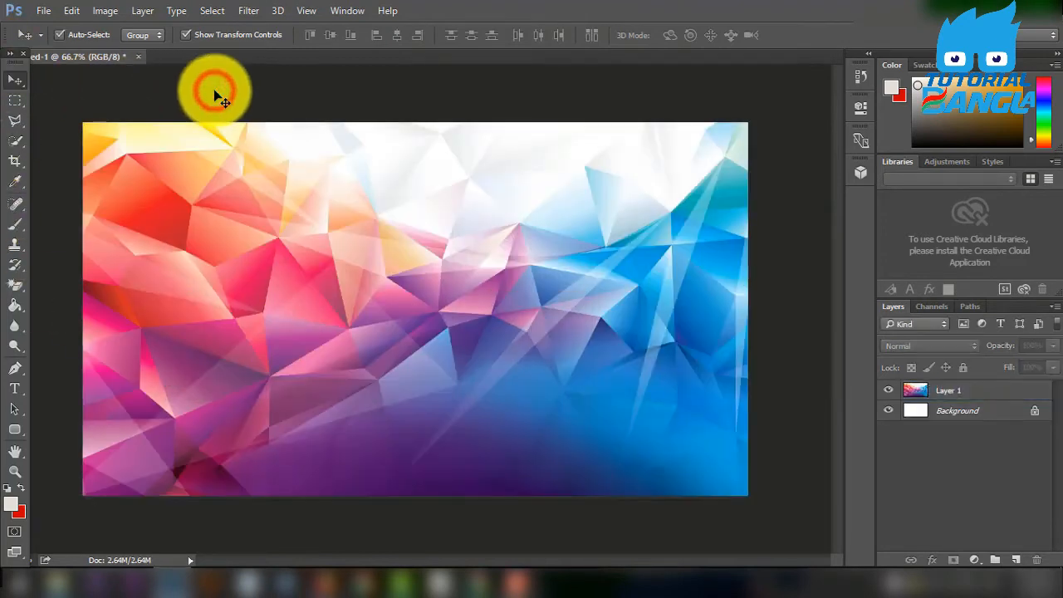
click(550, 372)
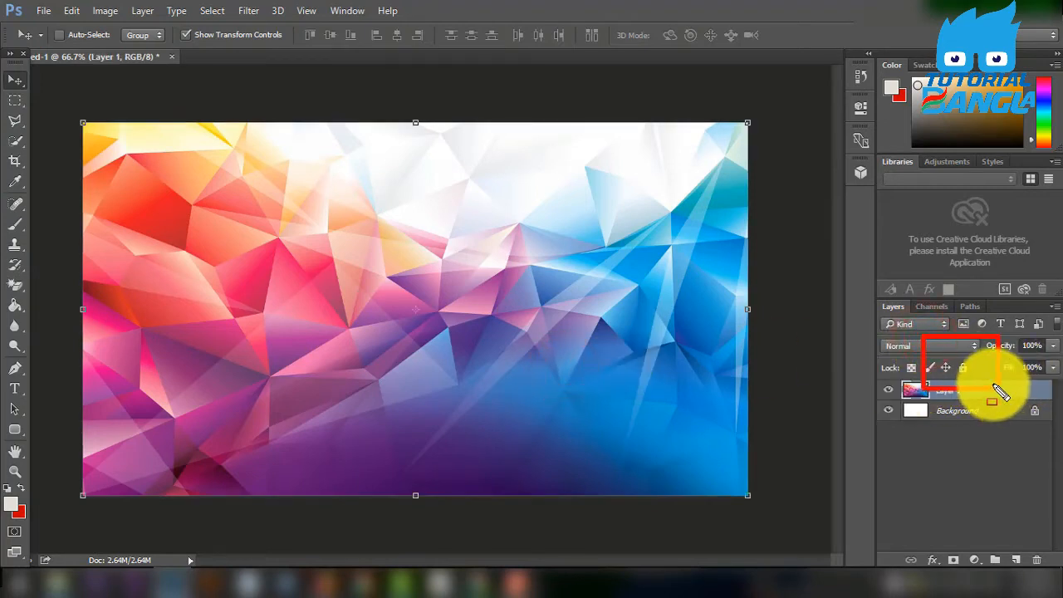
key(Escape)
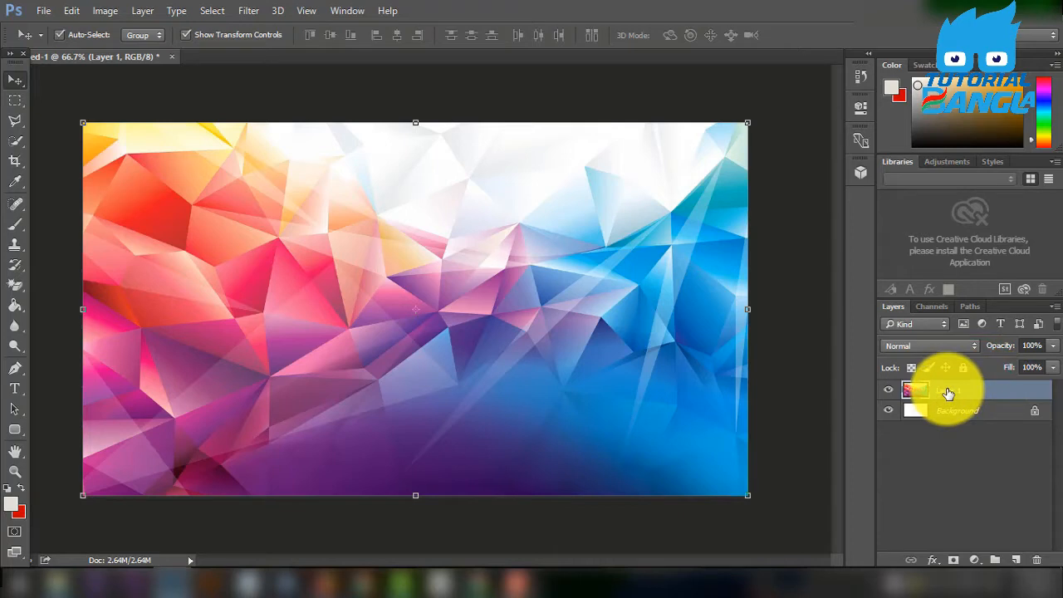
click(963, 367)
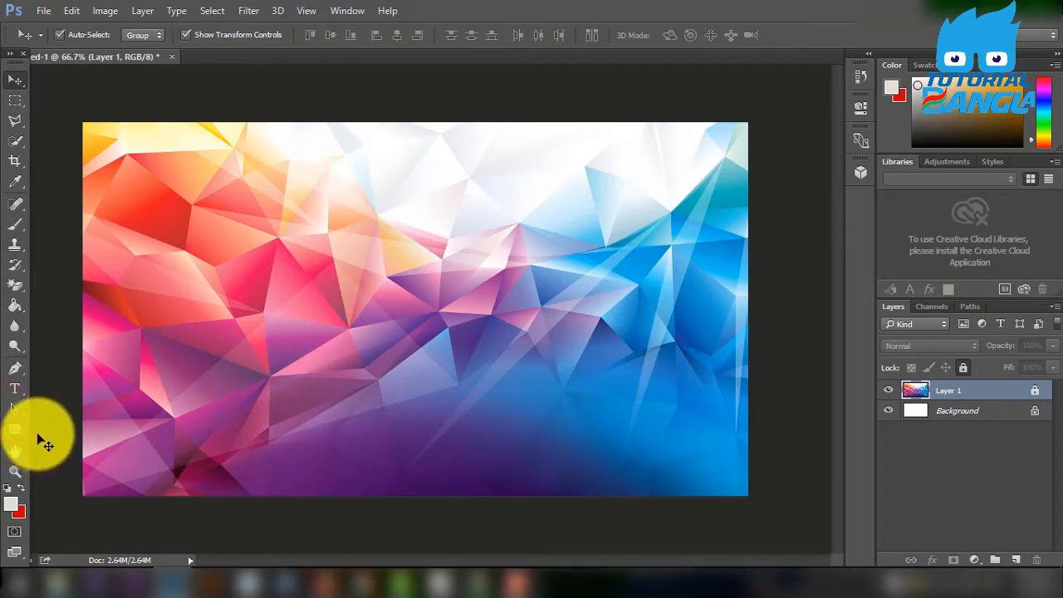
Step: Draw a black rounded rectangle about 1148 x 152 px with a 10 px corner radius across the upper part of the background
click(11, 430)
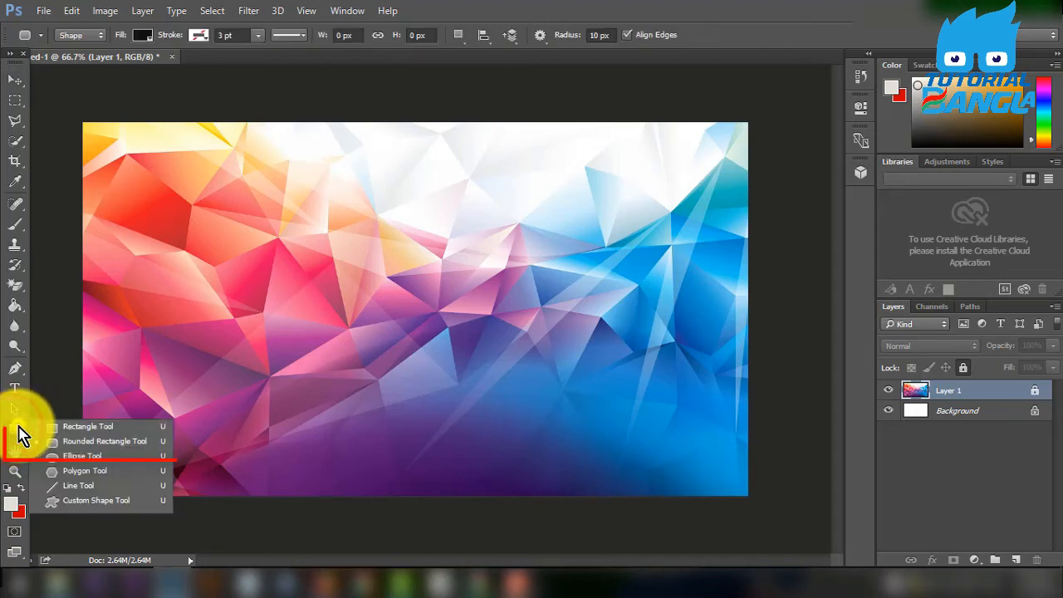
click(79, 445)
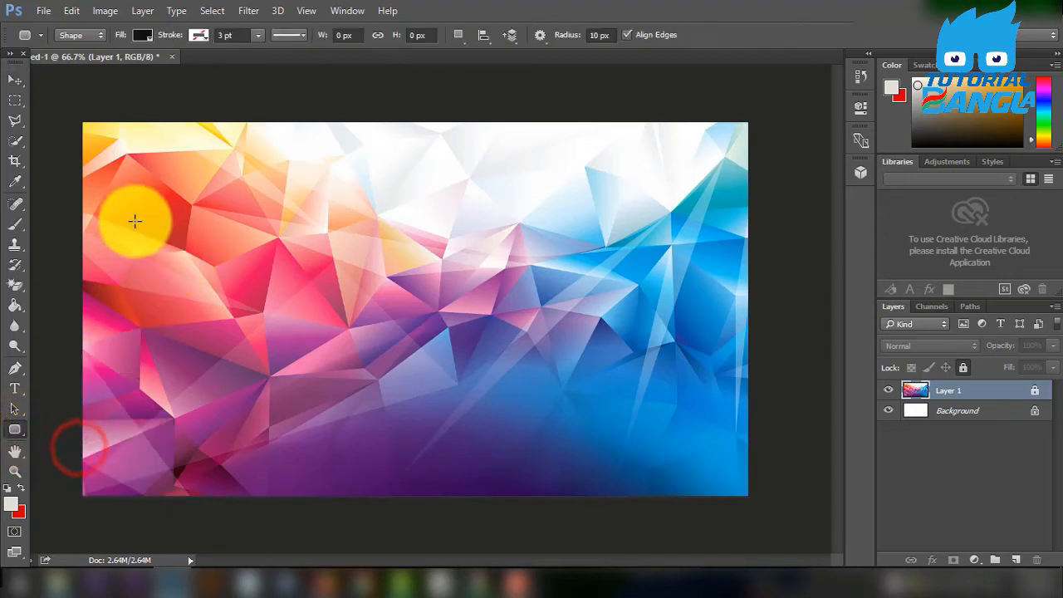
drag(111, 161, 706, 239)
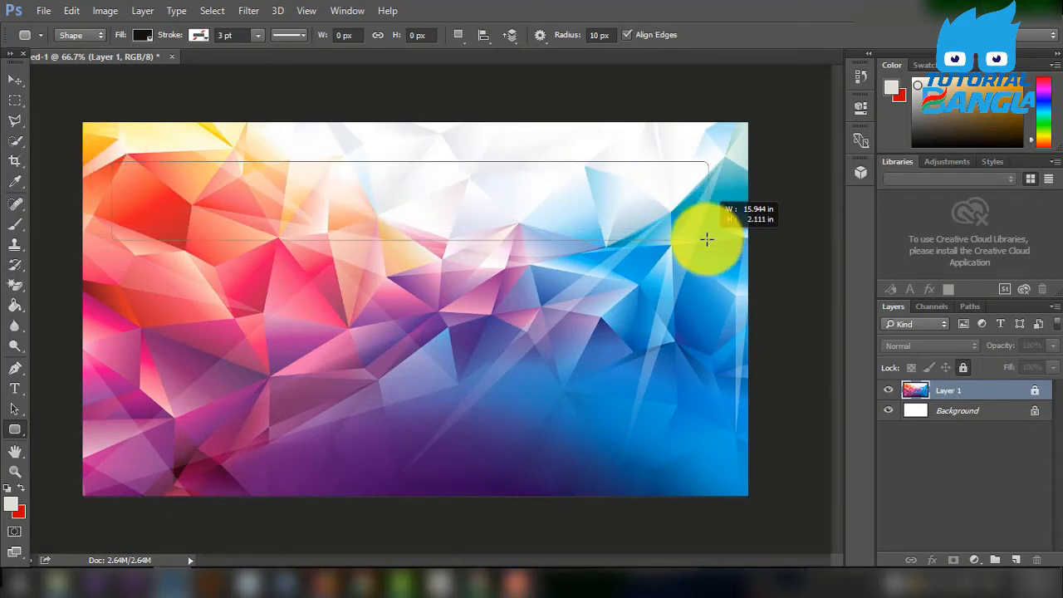
drag(707, 239, 706, 239)
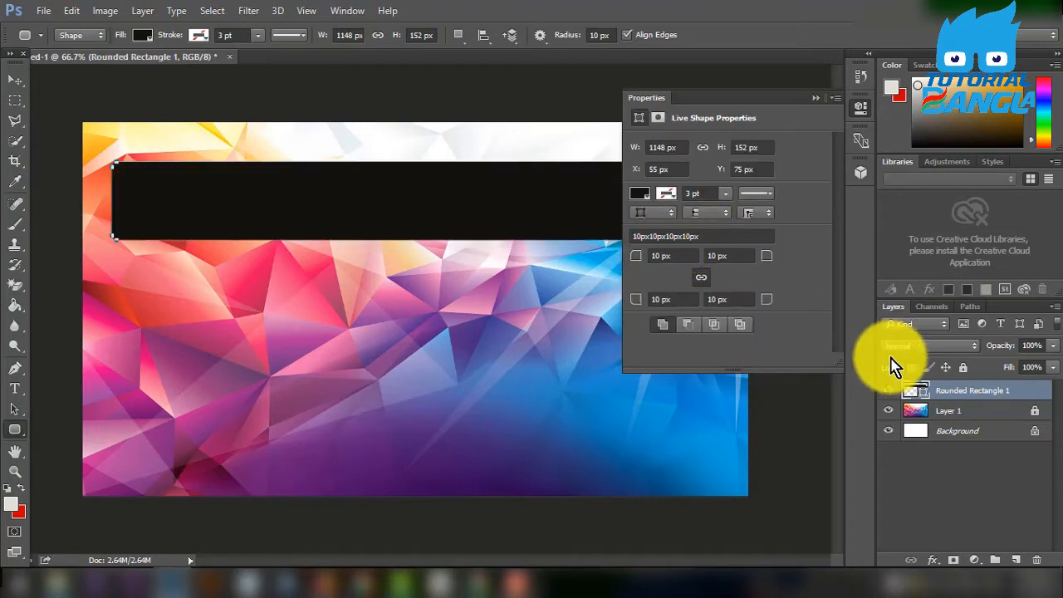
click(815, 99)
key(v)
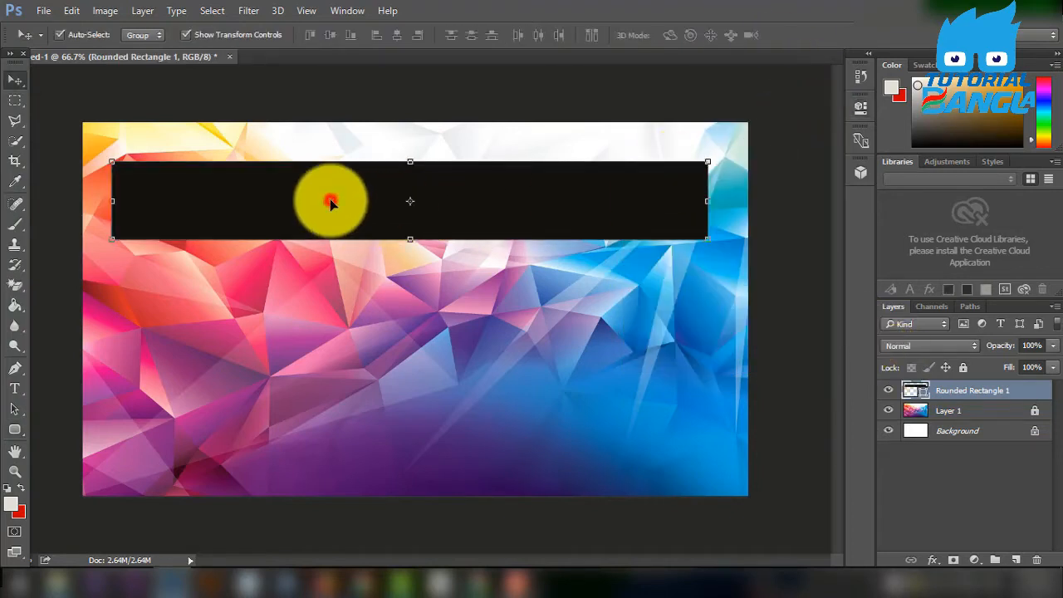
Step: Set the rounded rectangle's fill colour to white
click(9, 417)
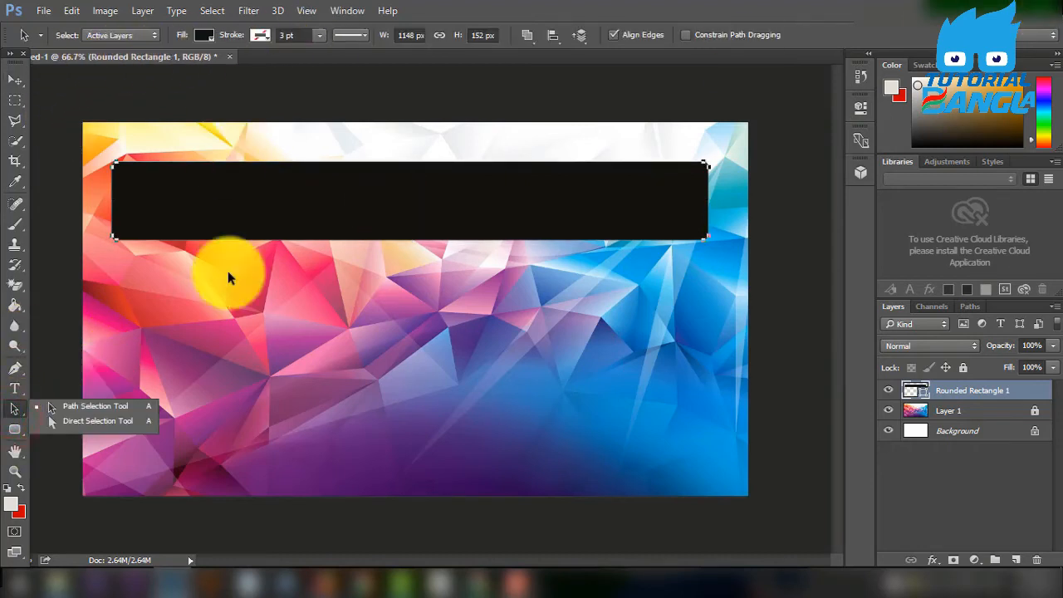
click(245, 210)
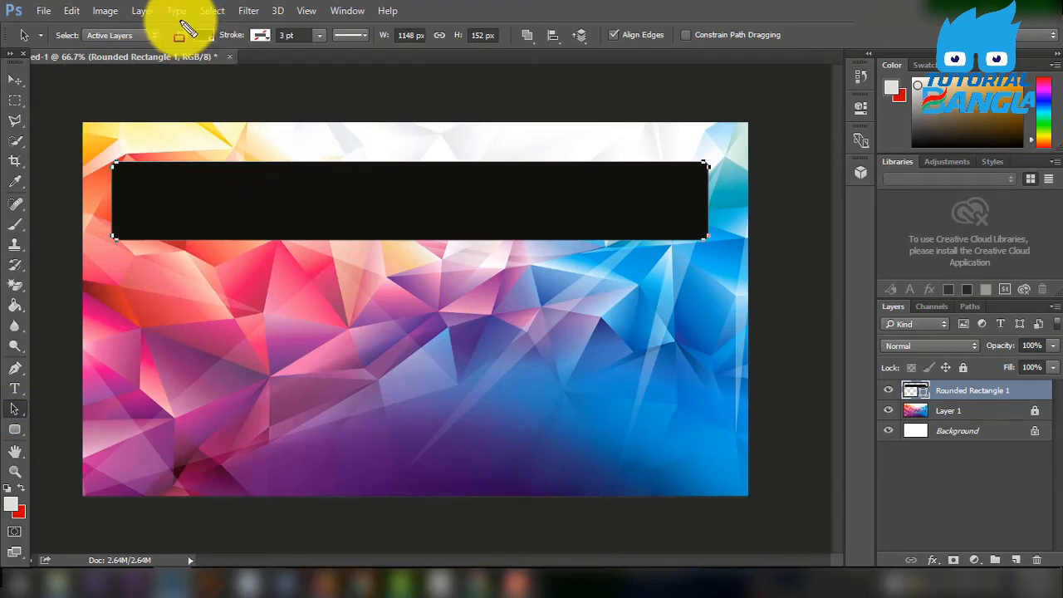
drag(180, 20, 228, 48)
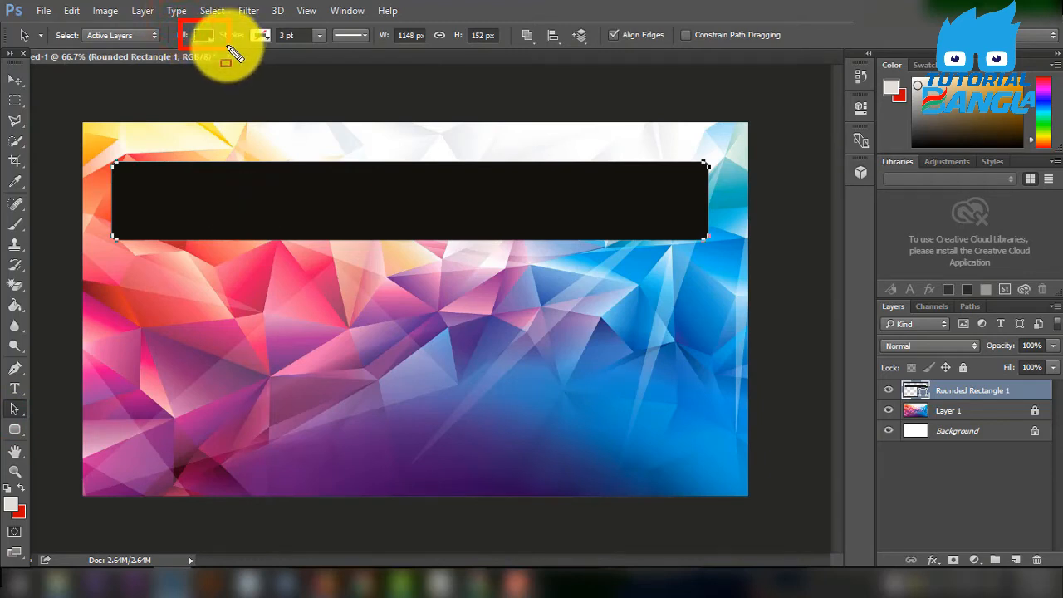
key(Escape)
click(201, 37)
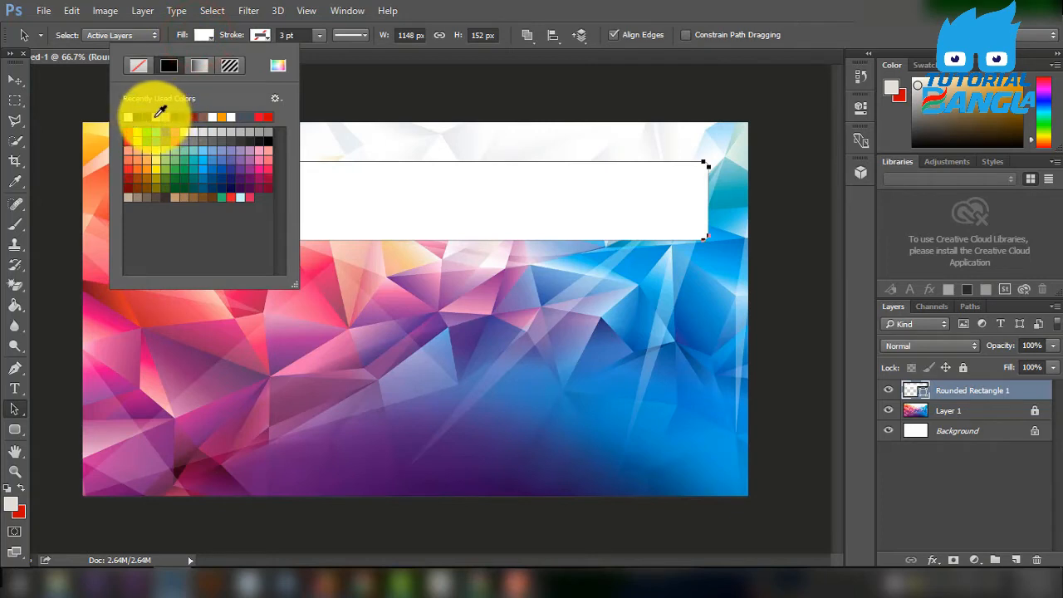
click(155, 116)
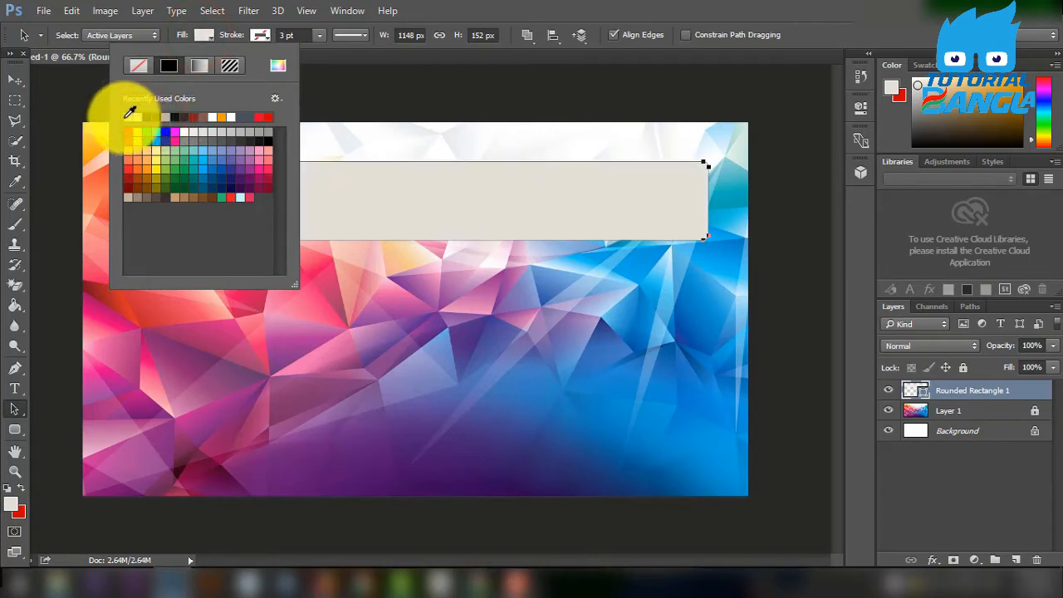
click(143, 115)
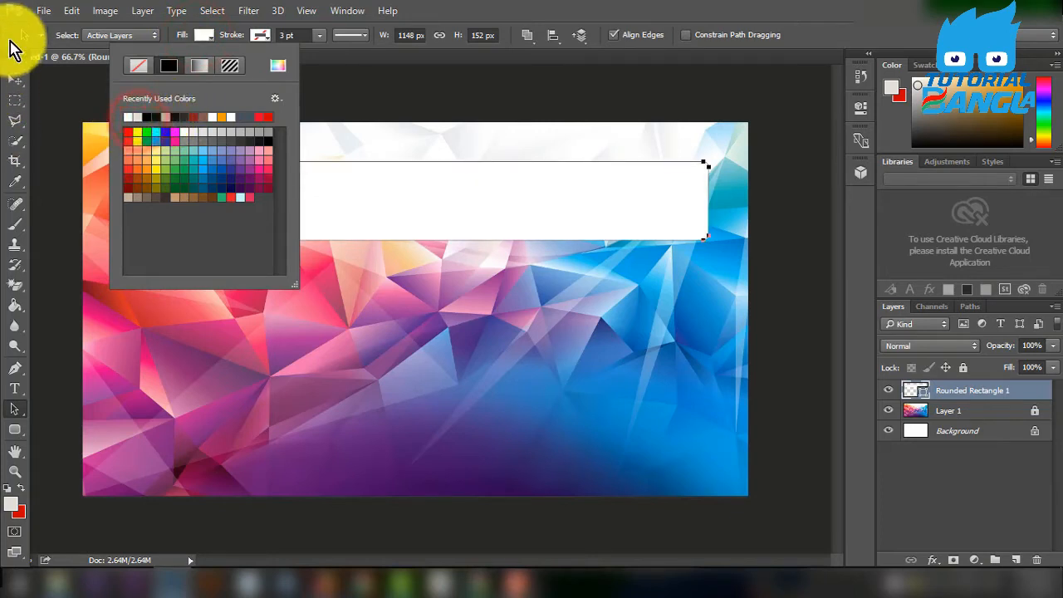
Step: Move the white rounded rectangle to the lower part of the background and stretch its height to about 119%
click(15, 79)
click(413, 222)
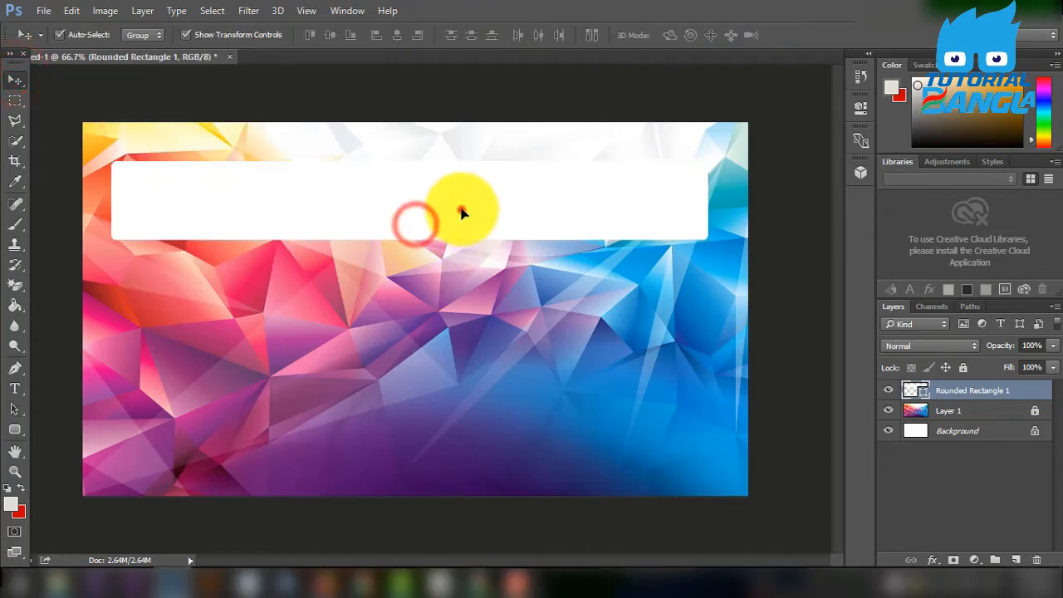
drag(462, 209, 461, 444)
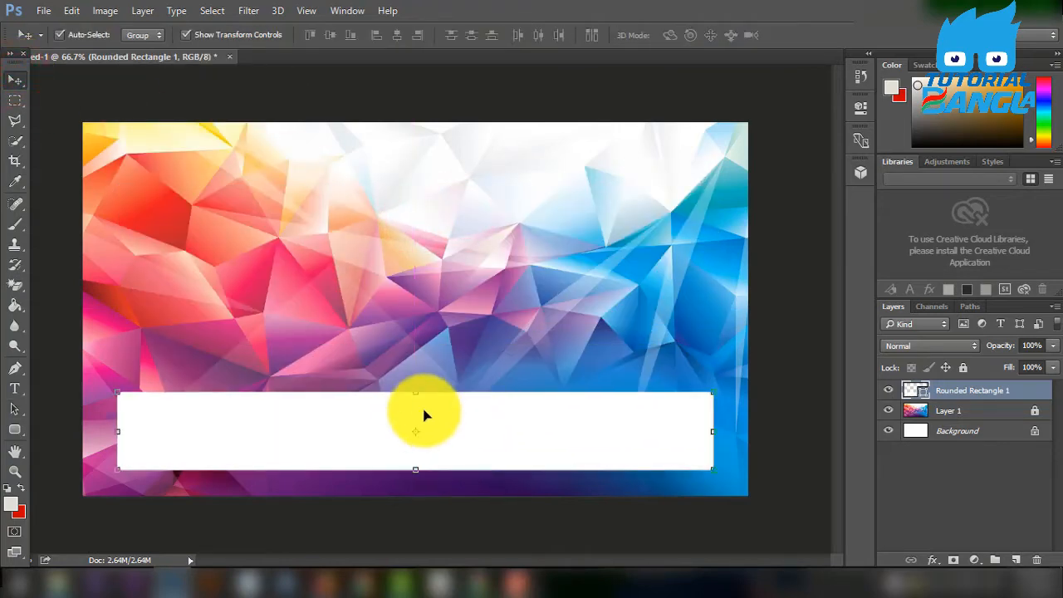
drag(413, 395, 418, 378)
click(427, 418)
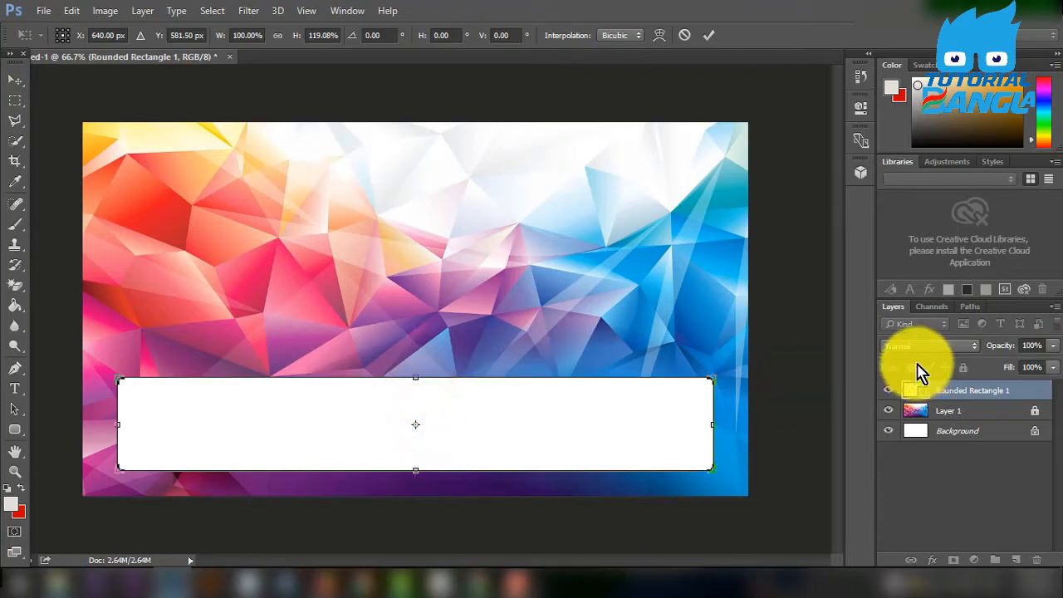
Step: Lower the white rounded rectangle layer's opacity to 48%
drag(1000, 327, 1054, 354)
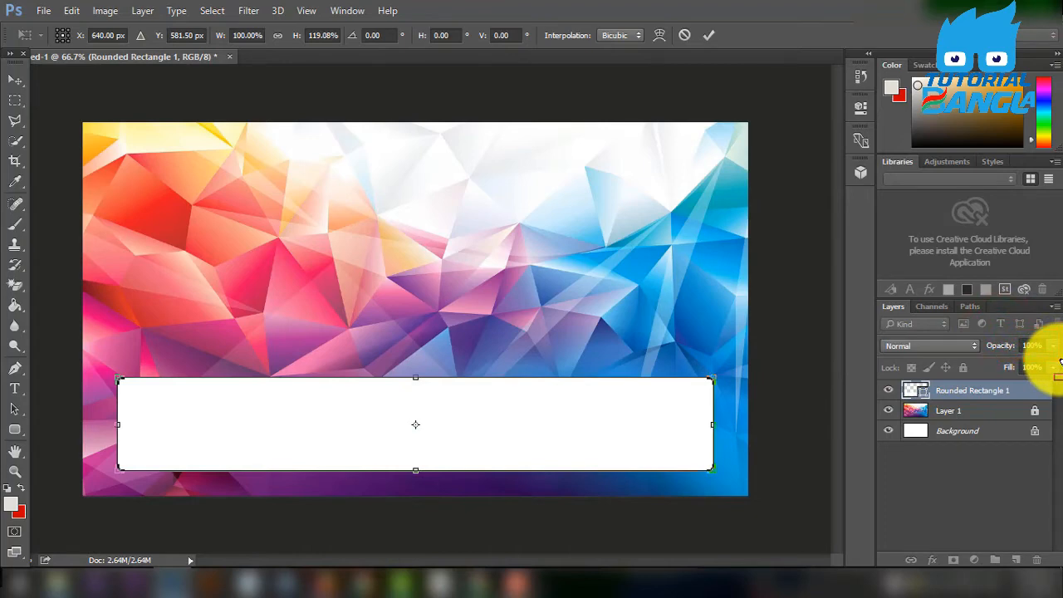
click(1052, 346)
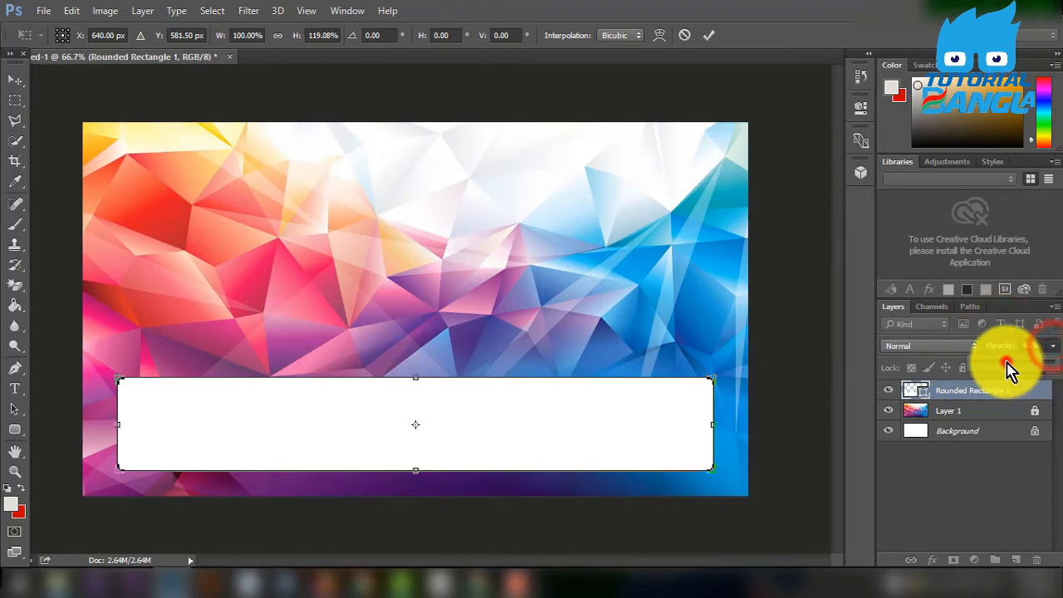
click(1002, 363)
click(1038, 366)
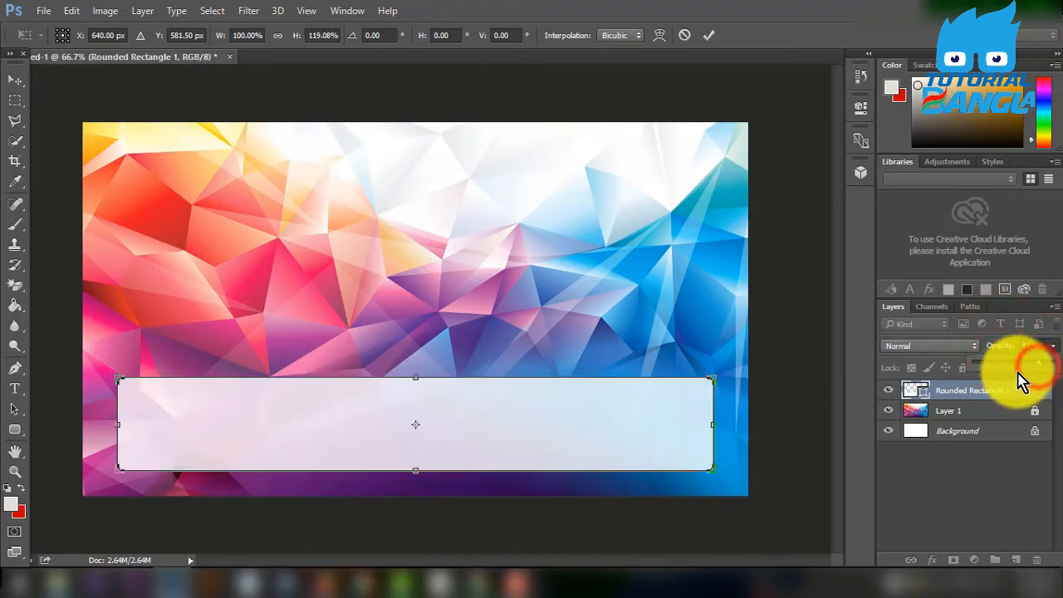
click(1007, 365)
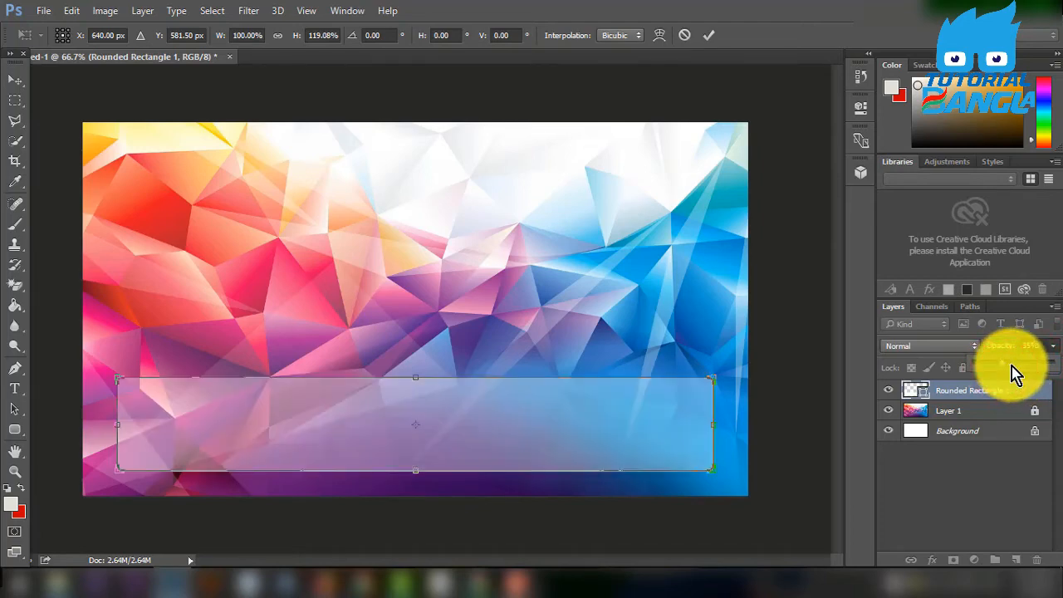
click(1013, 366)
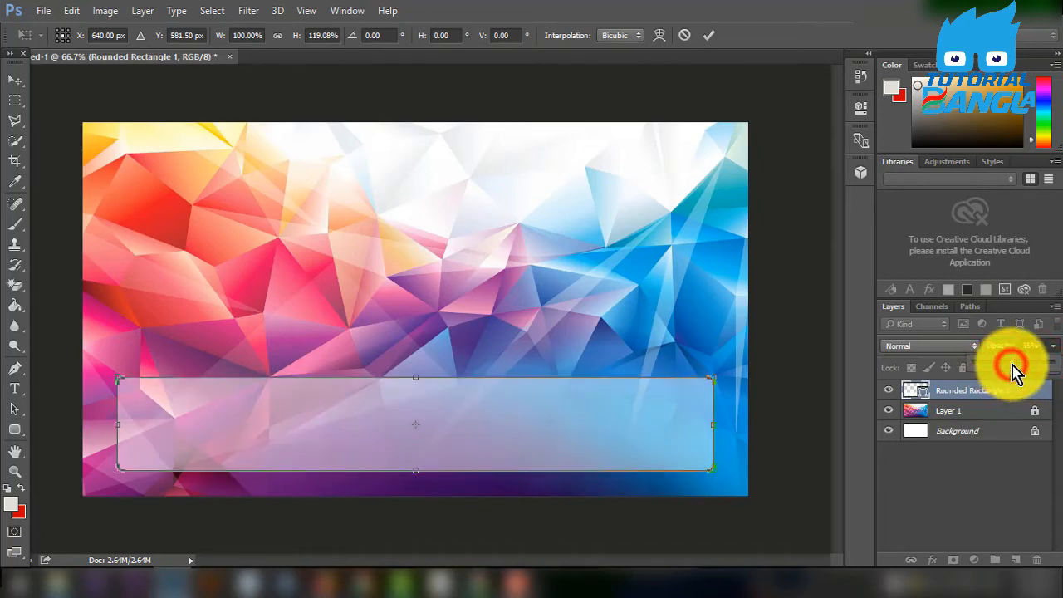
click(1013, 470)
Step: Commit the rectangle's transform and place a duplicate of it across the upper part of the background
click(441, 436)
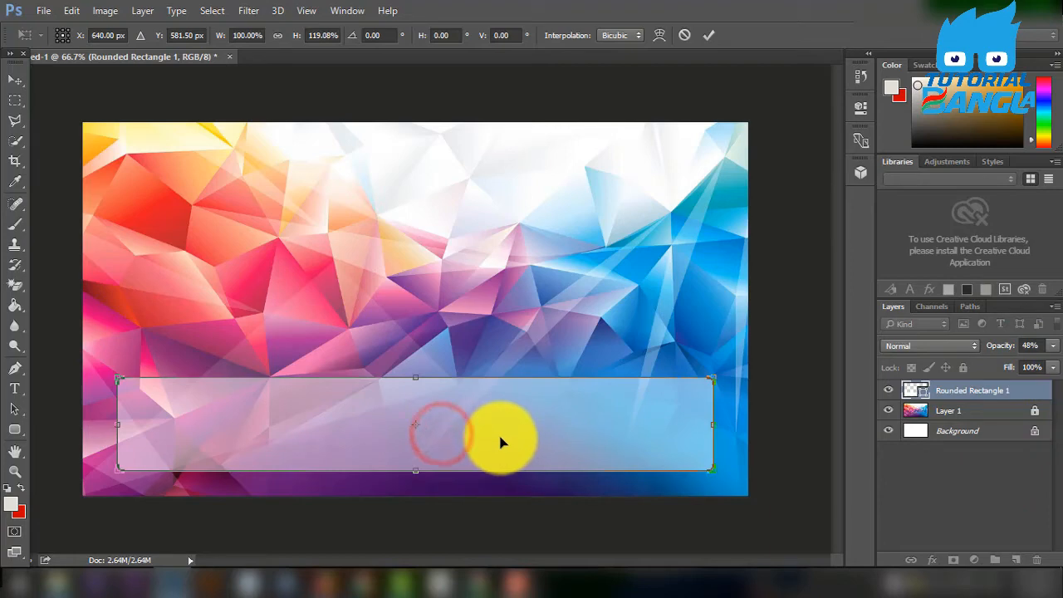
drag(499, 440, 470, 190)
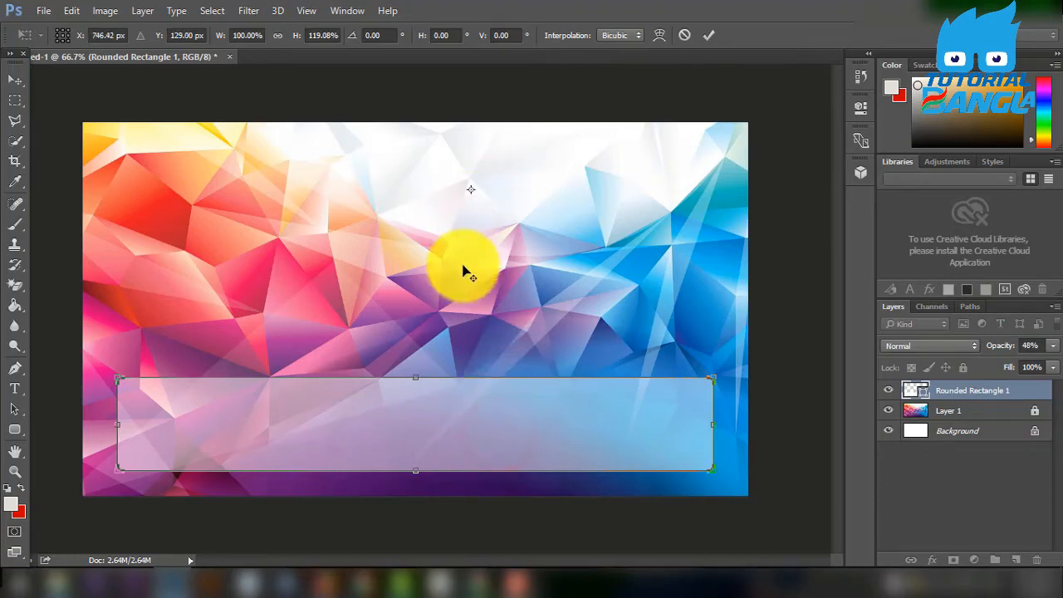
click(708, 35)
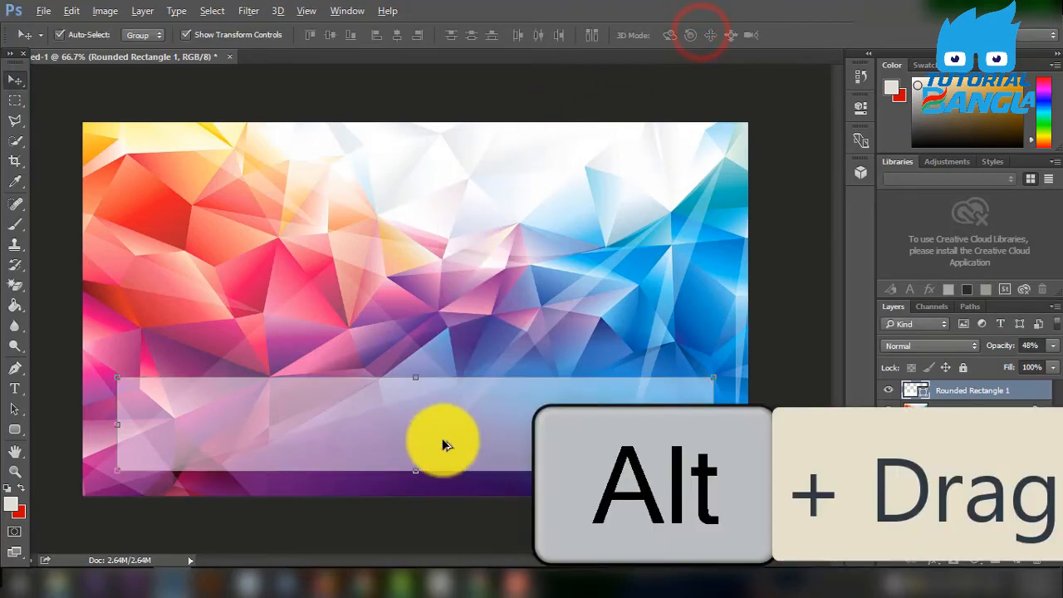
drag(441, 442, 478, 215)
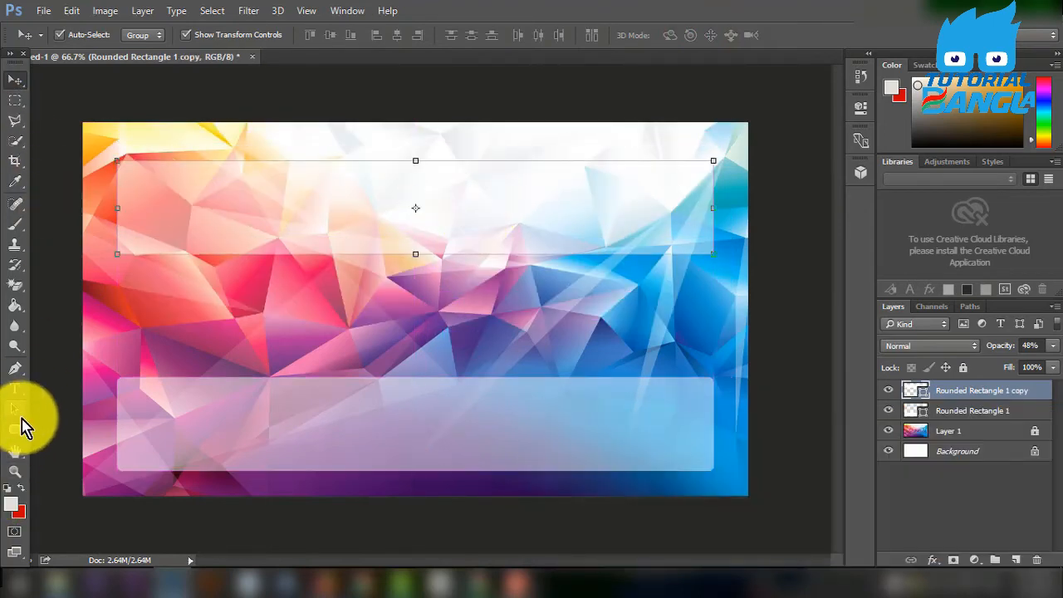
Step: Set the fill colour of the upper rectangle copy to black
click(17, 414)
click(199, 38)
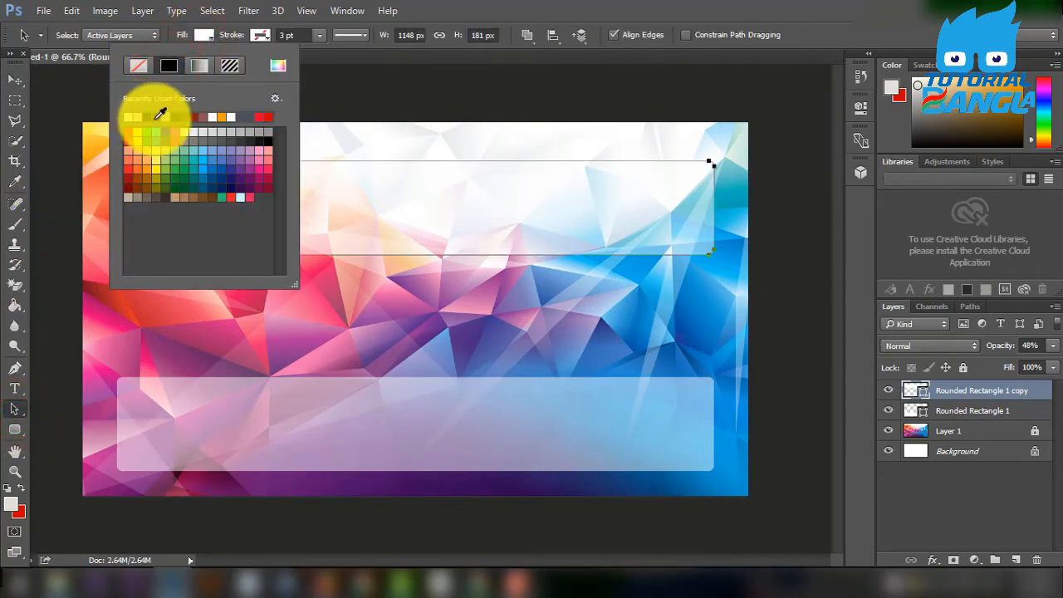
click(157, 117)
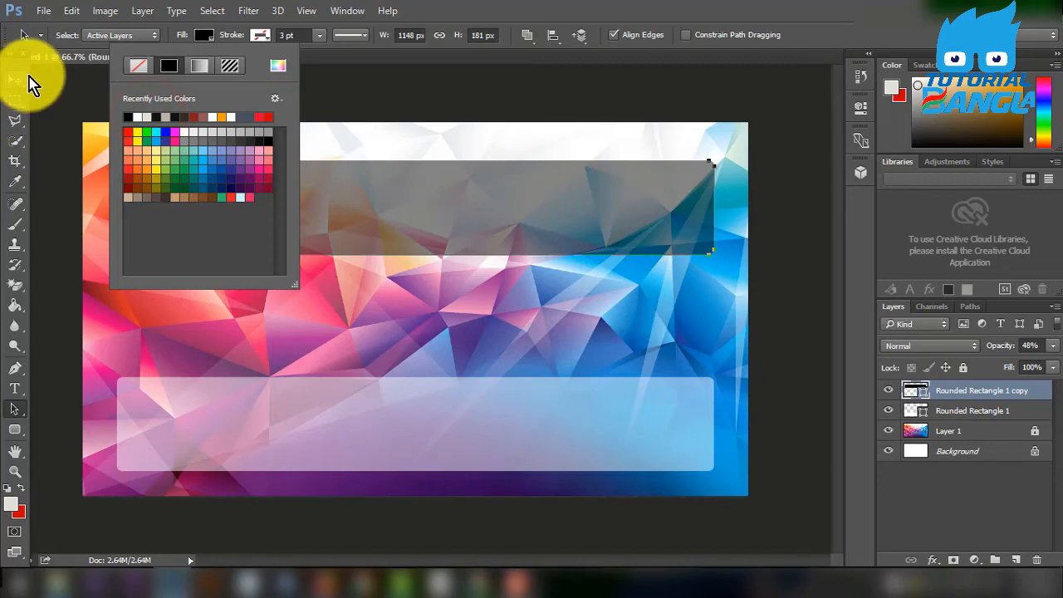
click(16, 78)
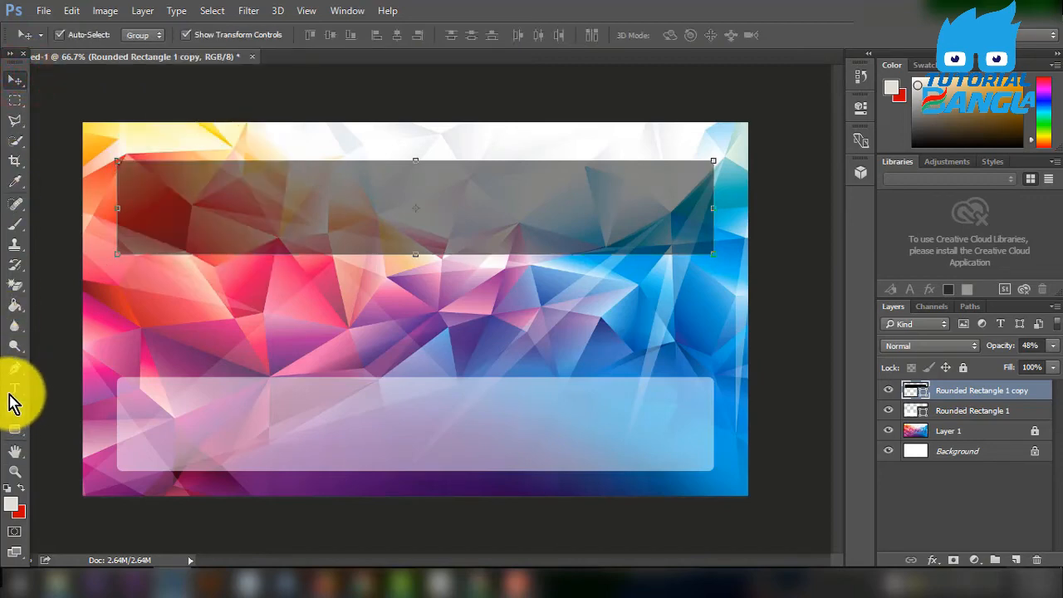
click(14, 388)
click(236, 193)
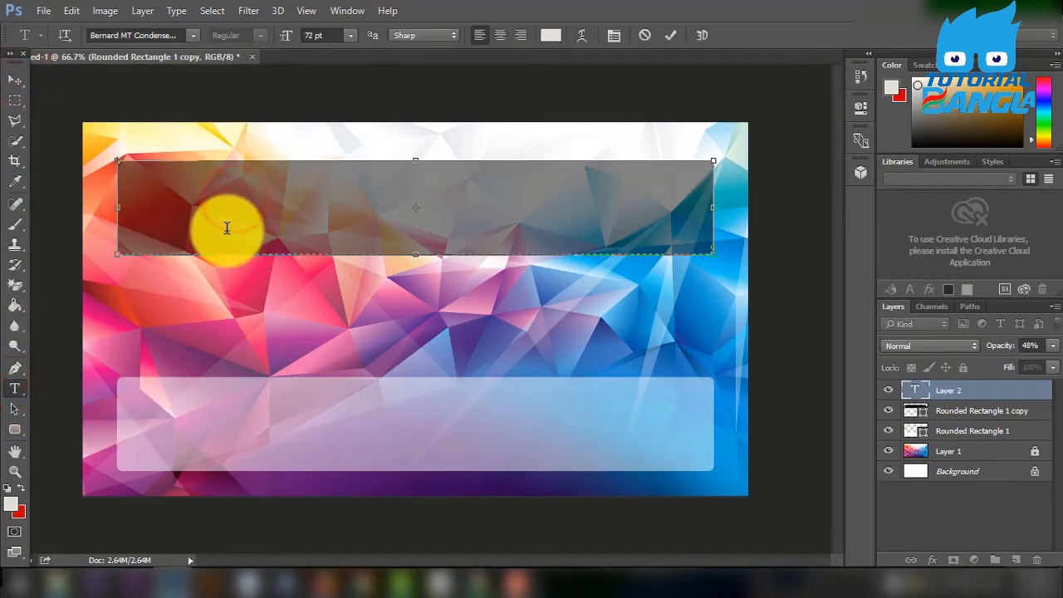
click(208, 212)
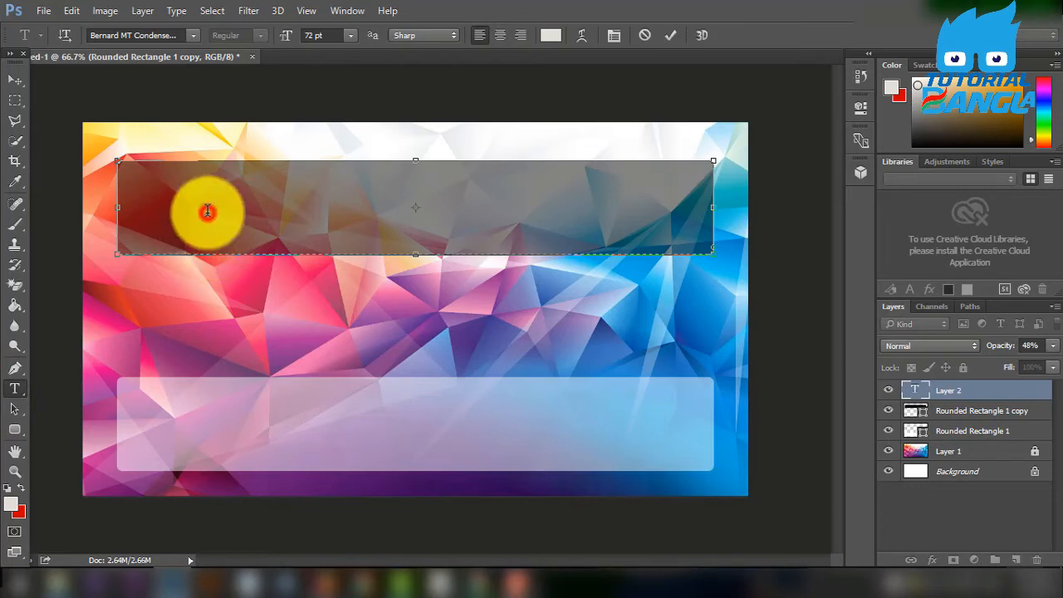
click(668, 35)
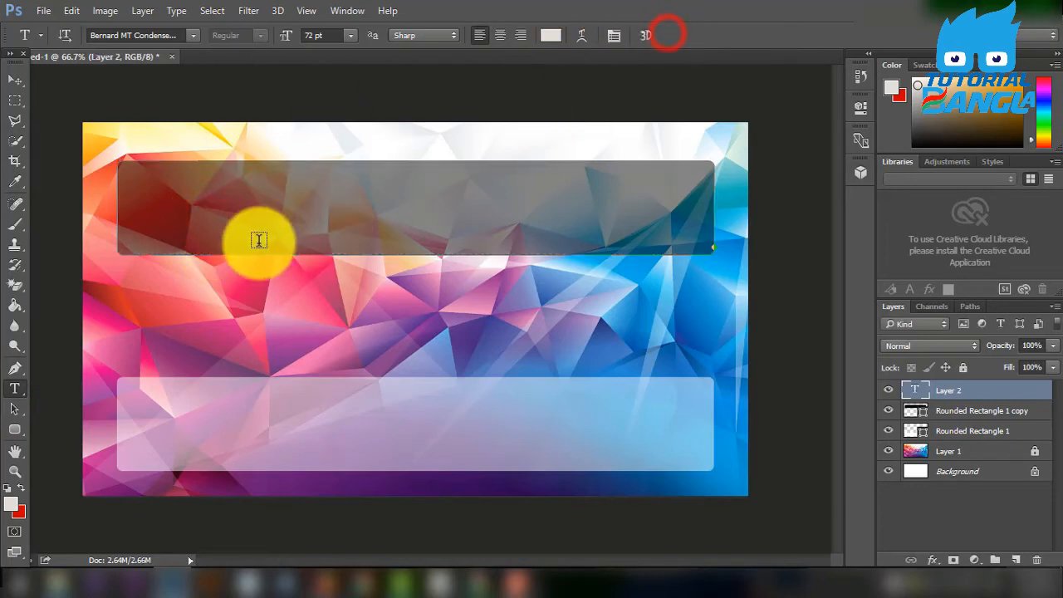
Step: Add the title text "How To design thumbnail" over the dark upper rectangle in Masque Regular at 72 pt
click(255, 219)
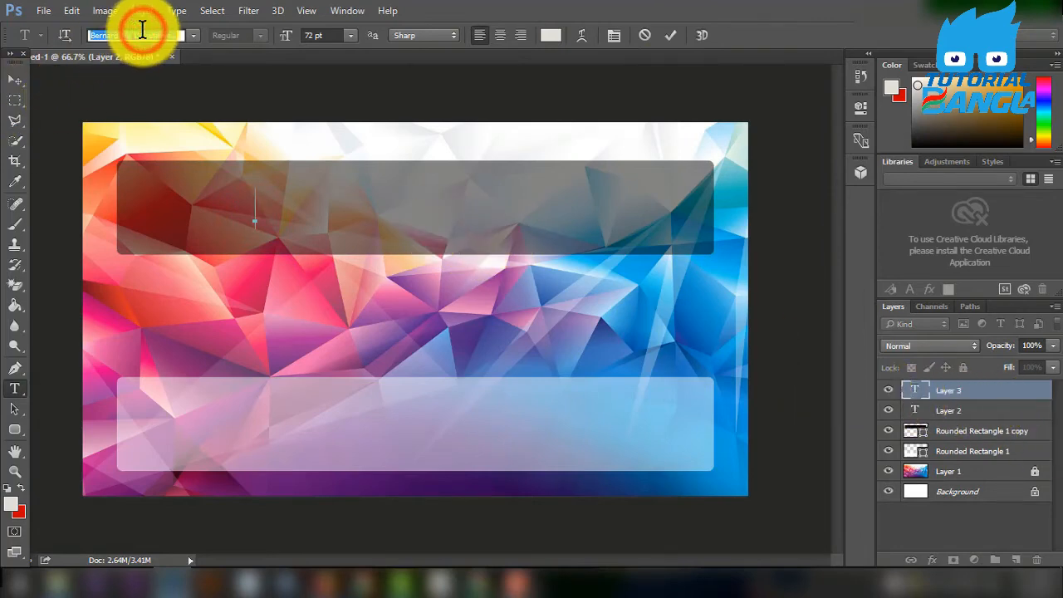
text(mas)
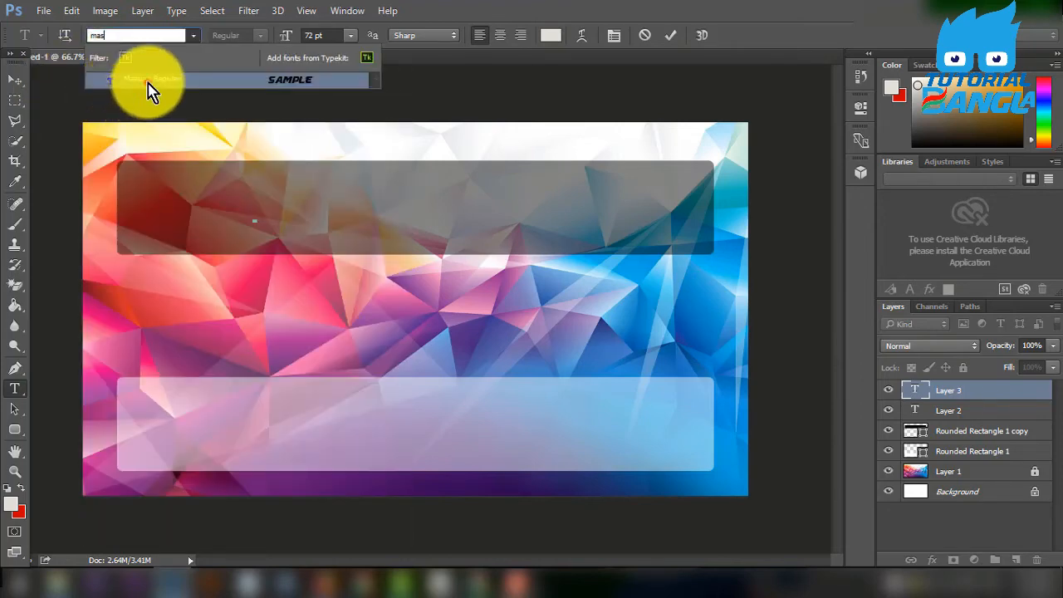
click(148, 81)
click(268, 203)
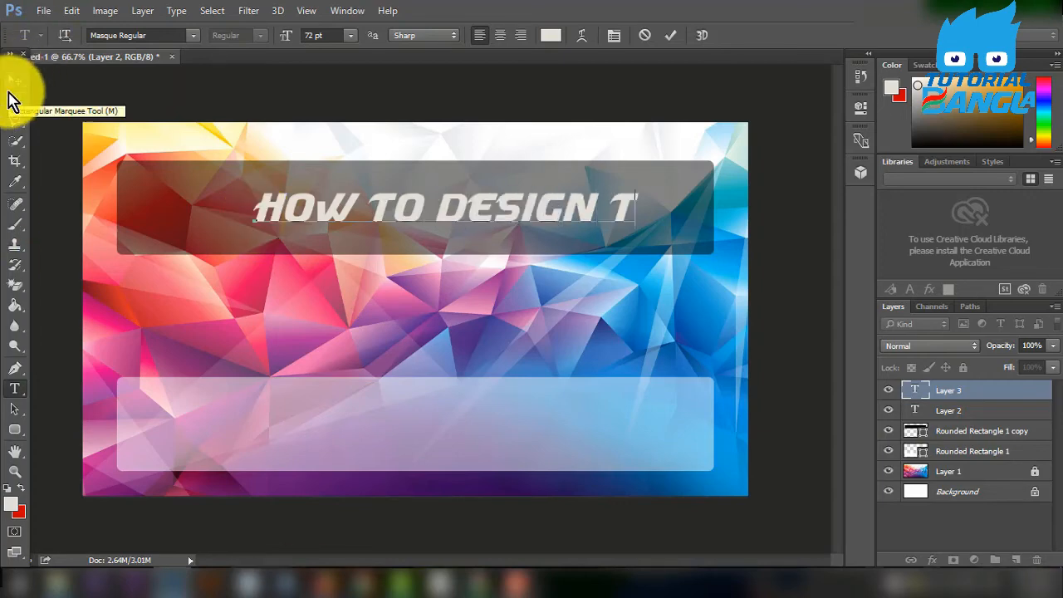
click(13, 76)
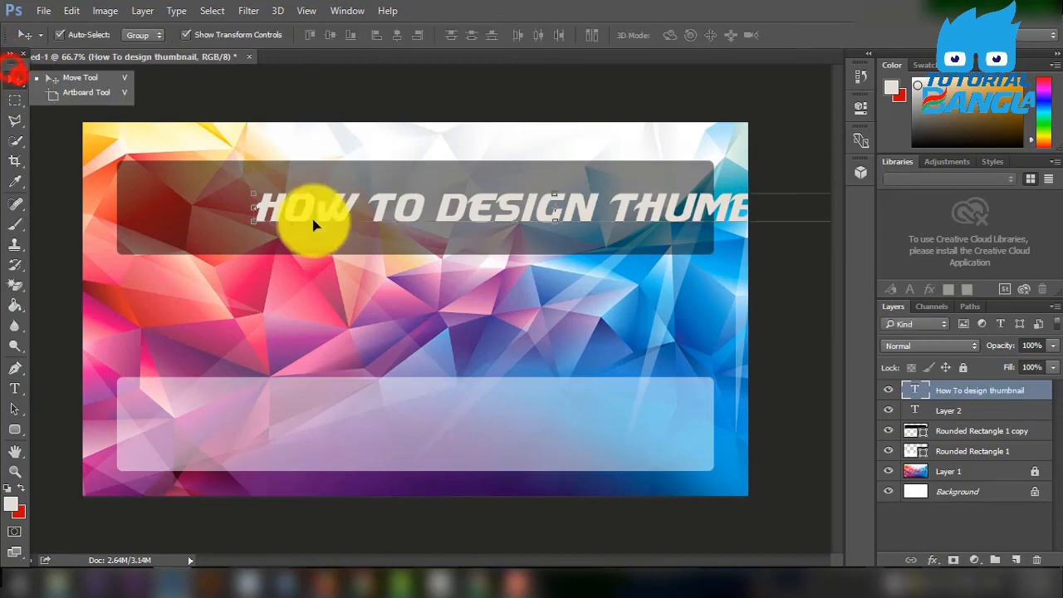
Step: Move the title and scale it down to about 66.61 pt so it fits inside the dark rectangle
drag(304, 218, 224, 207)
drag(705, 217, 685, 239)
click(681, 36)
drag(607, 209, 616, 214)
key(Return)
Step: Set the colour of the whole title text to white (ffffff)
key(t)
drag(139, 206, 681, 239)
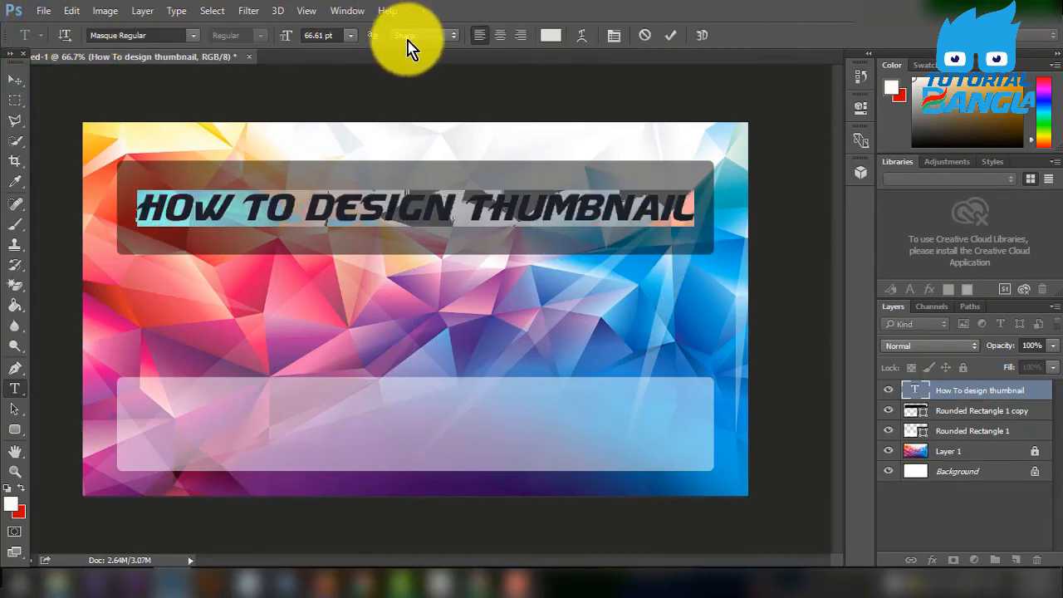
click(550, 35)
drag(398, 142, 277, 119)
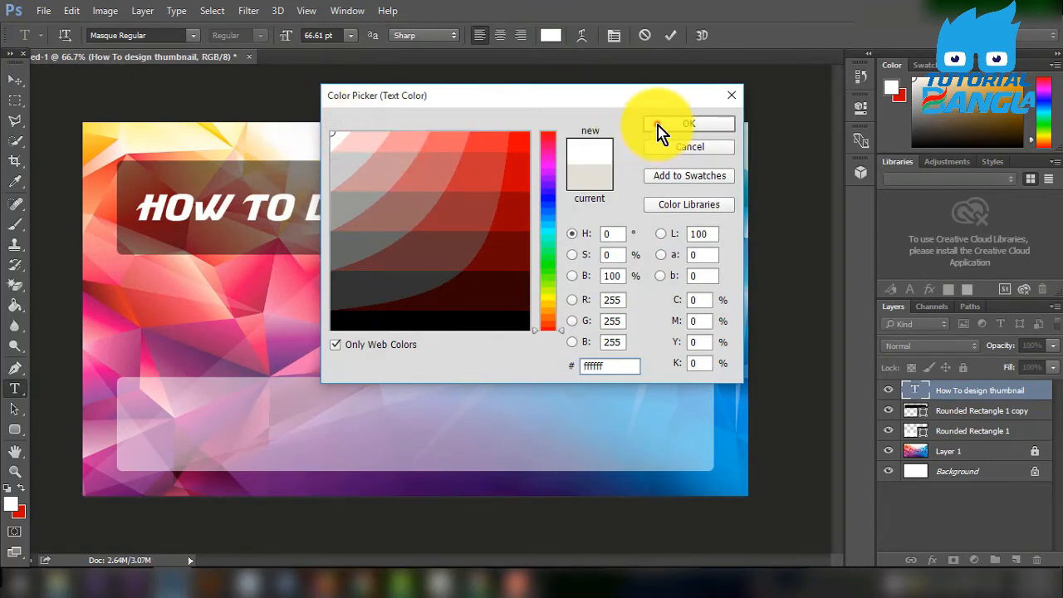
click(658, 127)
click(15, 80)
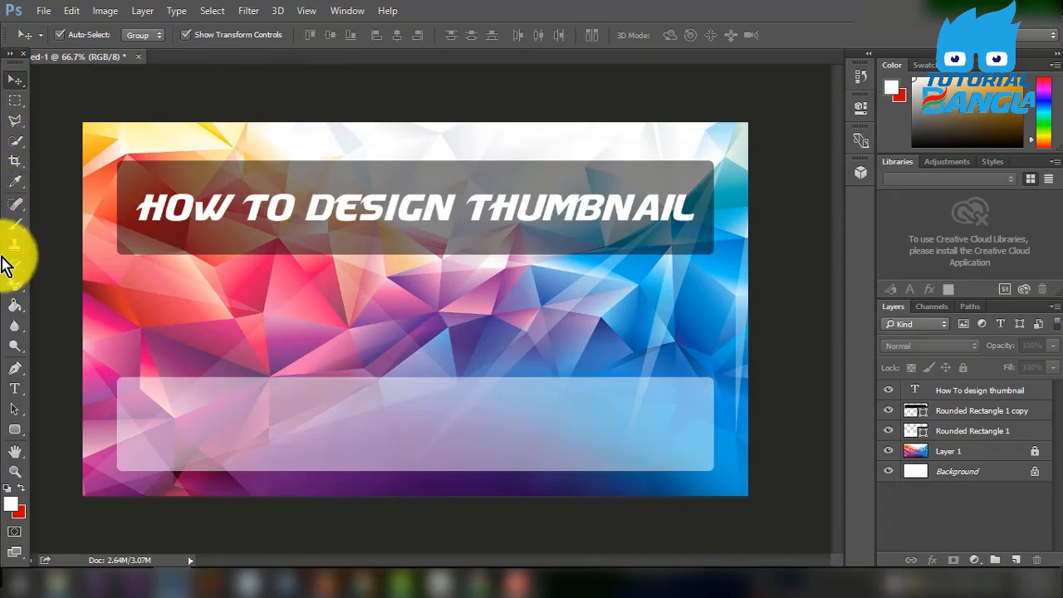
Step: Add the white text "Bangla Tutorial" over the lower rectangle in Masque Regular at 72 pt
click(15, 389)
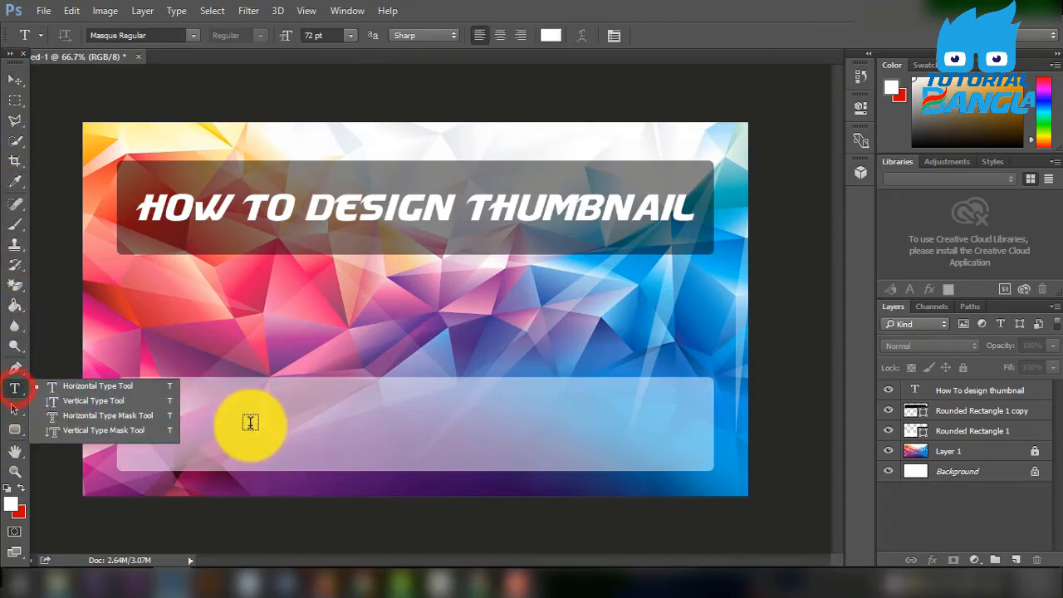
click(250, 422)
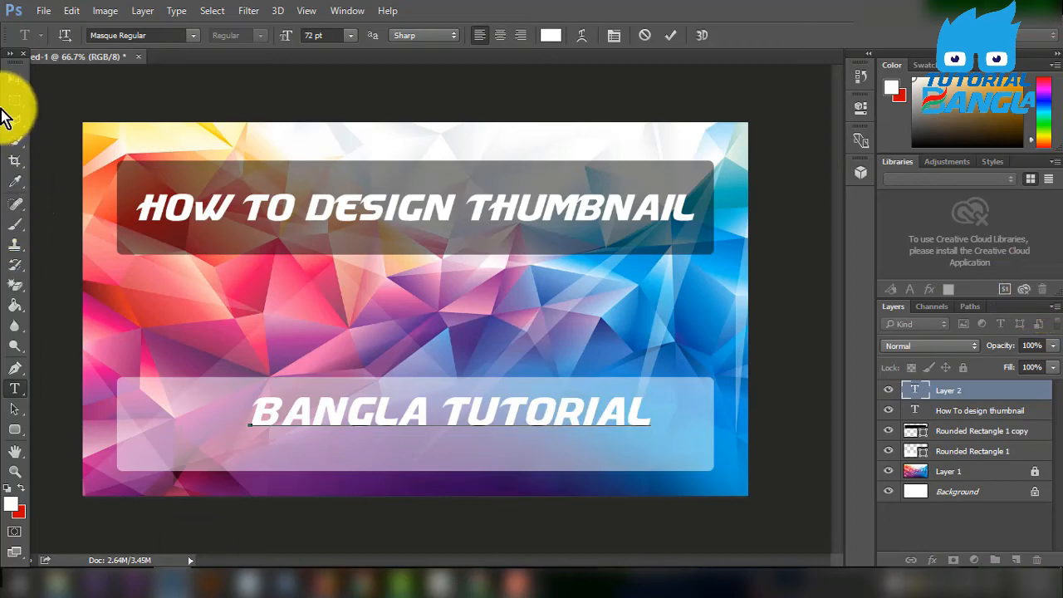
click(14, 83)
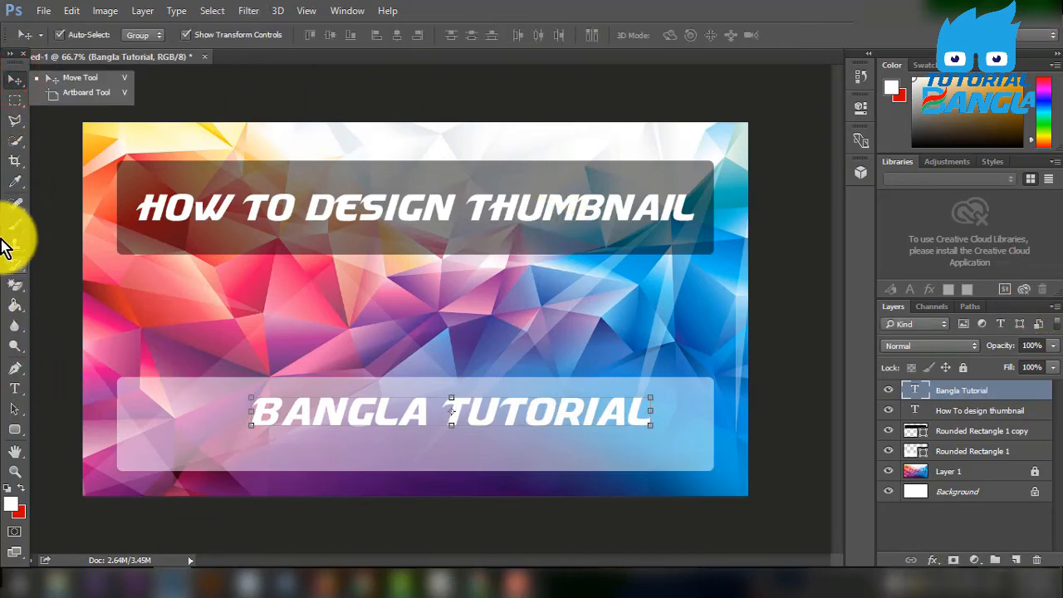
Step: Set the colour of the whole "Bangla Tutorial" text to black (000000) and enlarge it to nearly fill the lower rectangle
click(14, 388)
drag(285, 403, 776, 463)
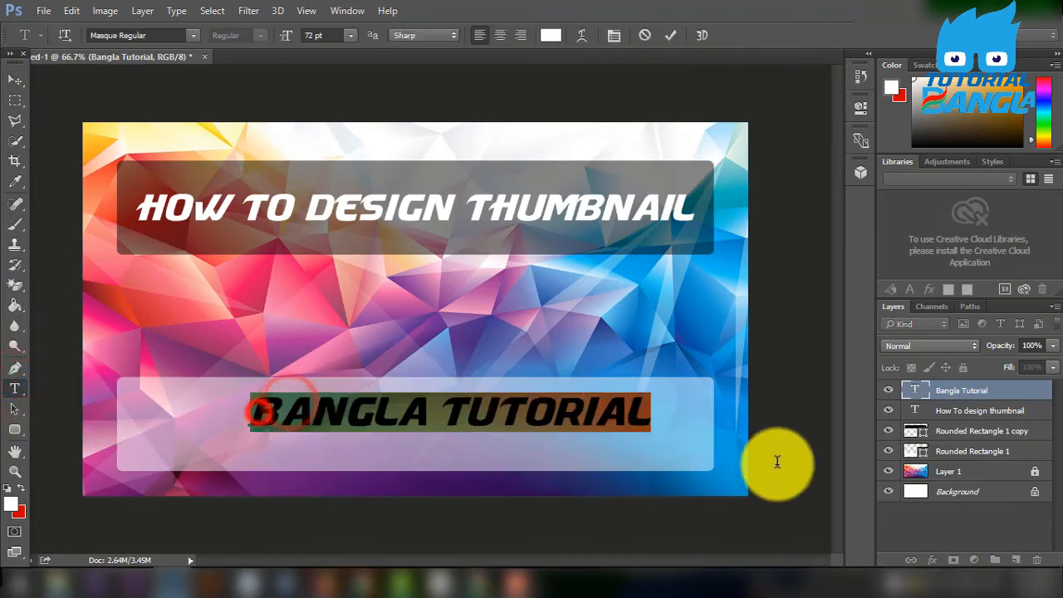
click(551, 34)
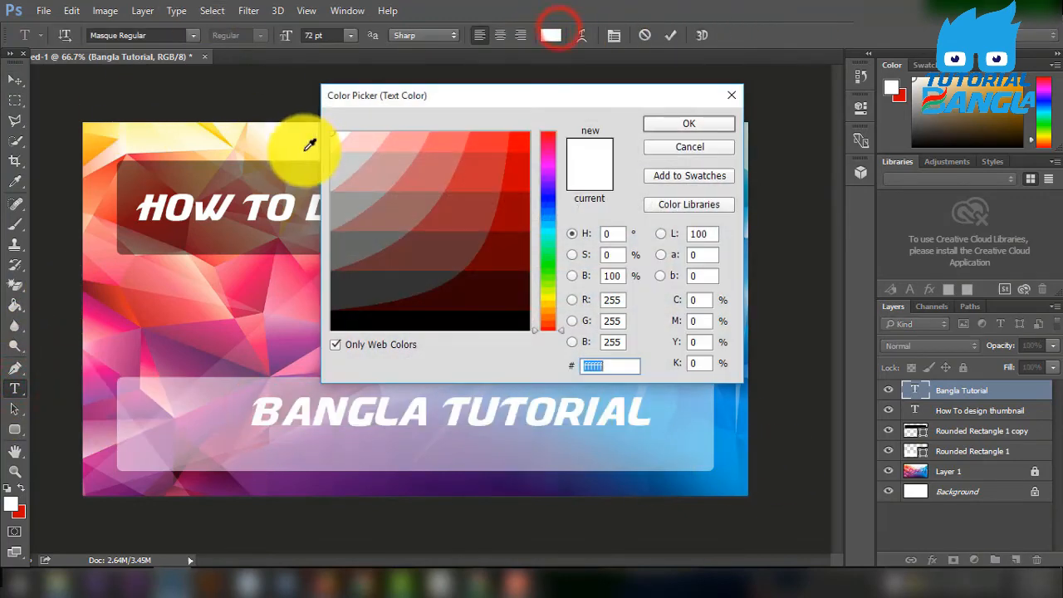
drag(436, 217, 656, 397)
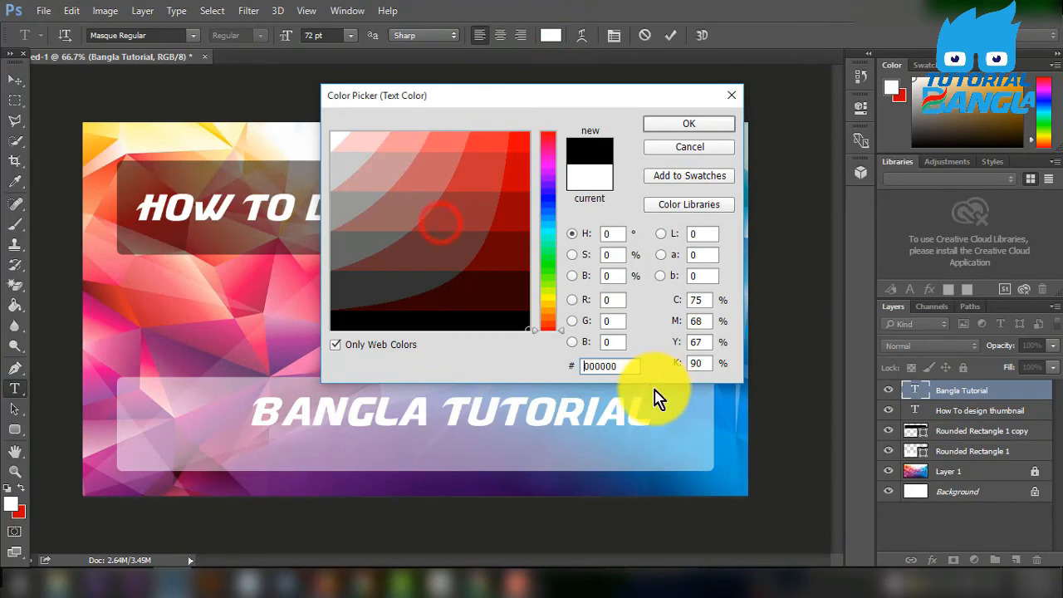
drag(494, 221, 507, 306)
click(704, 123)
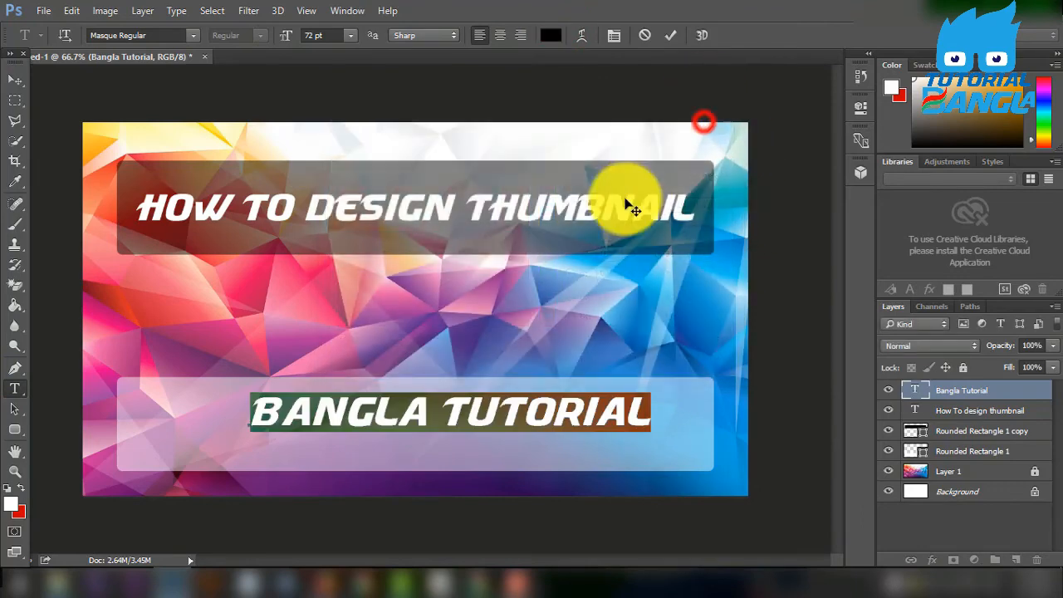
click(15, 80)
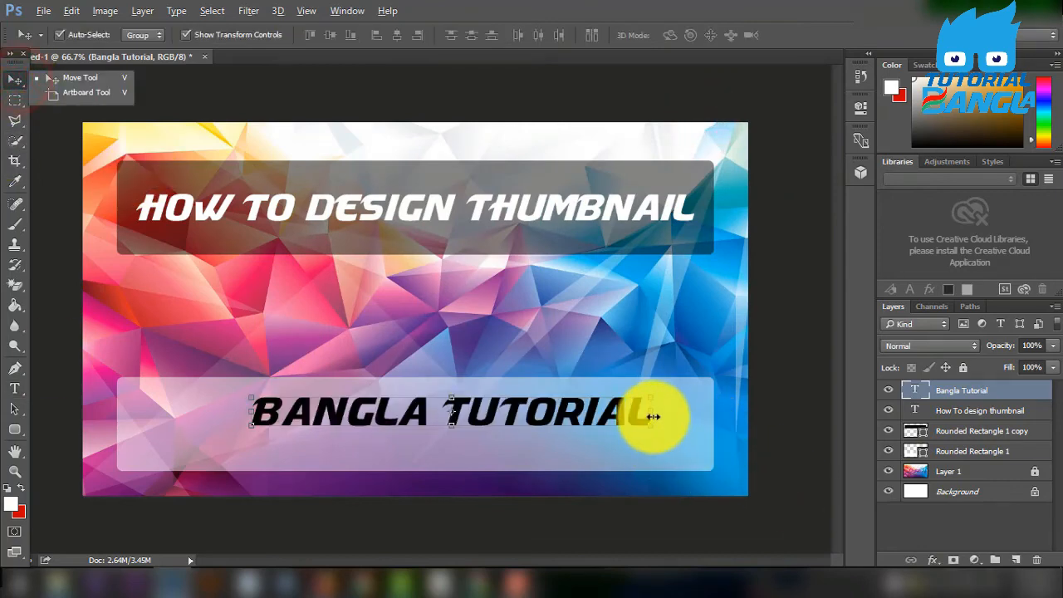
drag(650, 425, 707, 487)
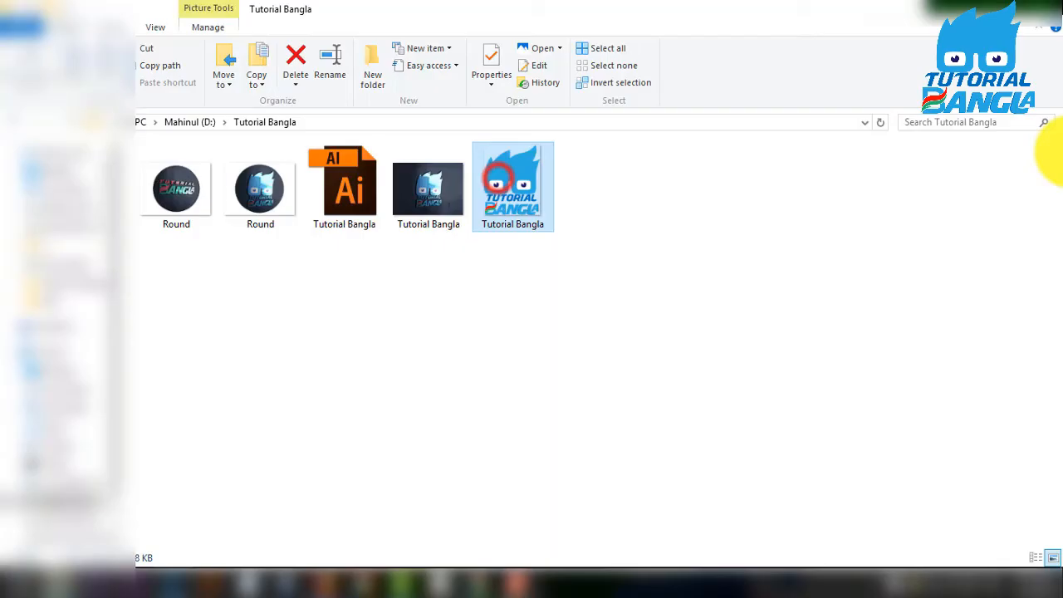
Step: Place the "Tutorial Bangla" logo image from the Tutorial Bangla folder and scale it to about 72% near the canvas centre, between the rectangles
drag(501, 190, 368, 316)
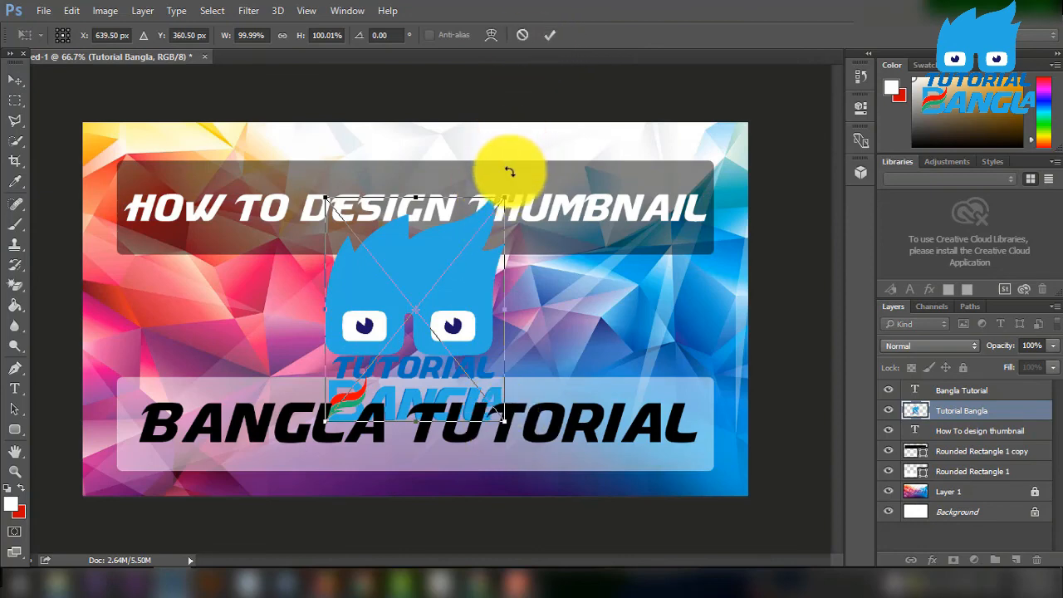
drag(504, 421, 480, 391)
drag(429, 335, 423, 327)
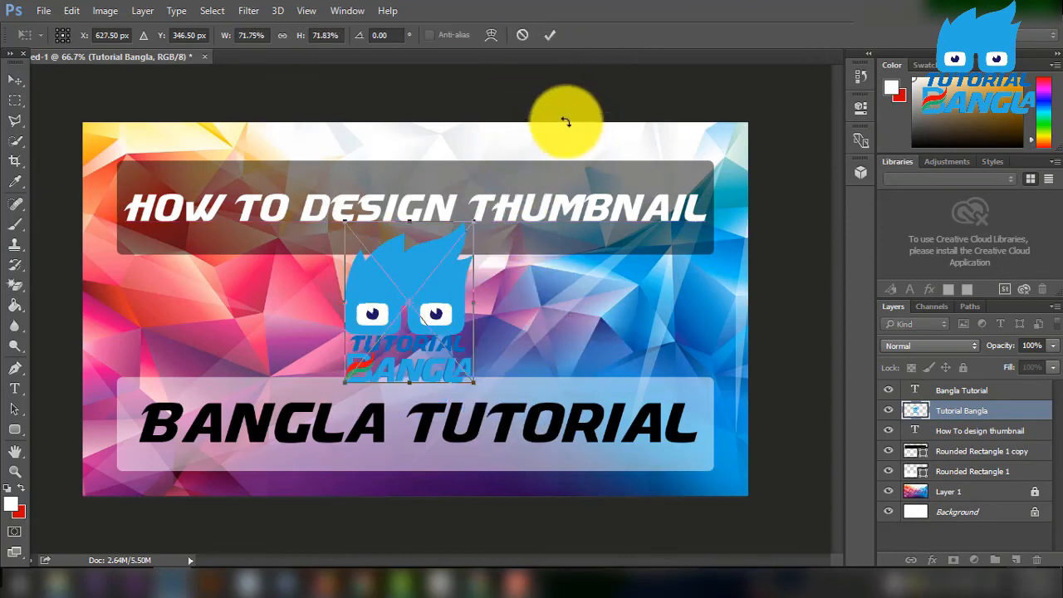
click(548, 36)
click(609, 139)
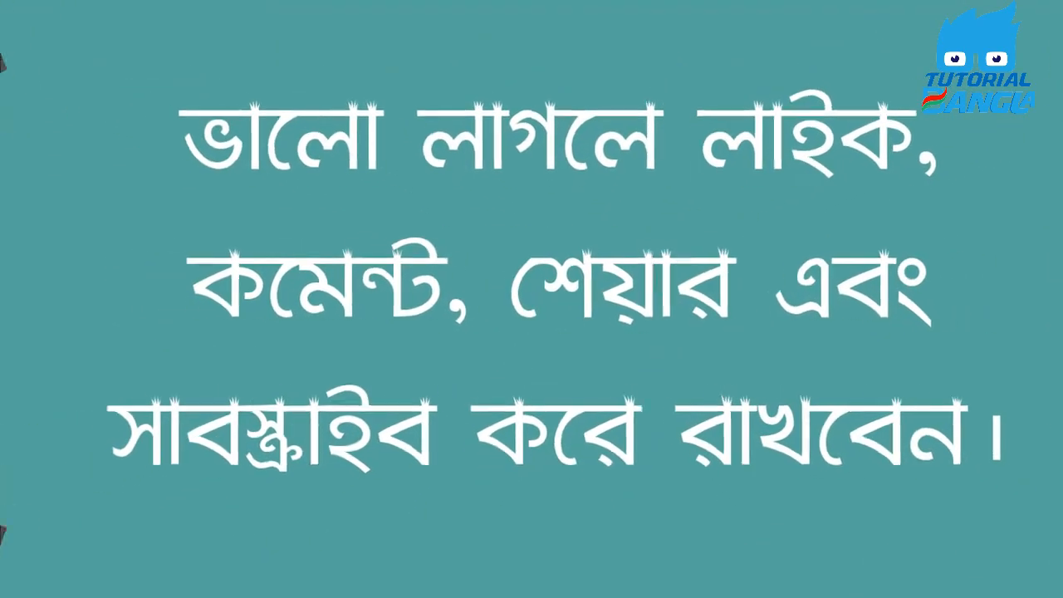
click(65, 180)
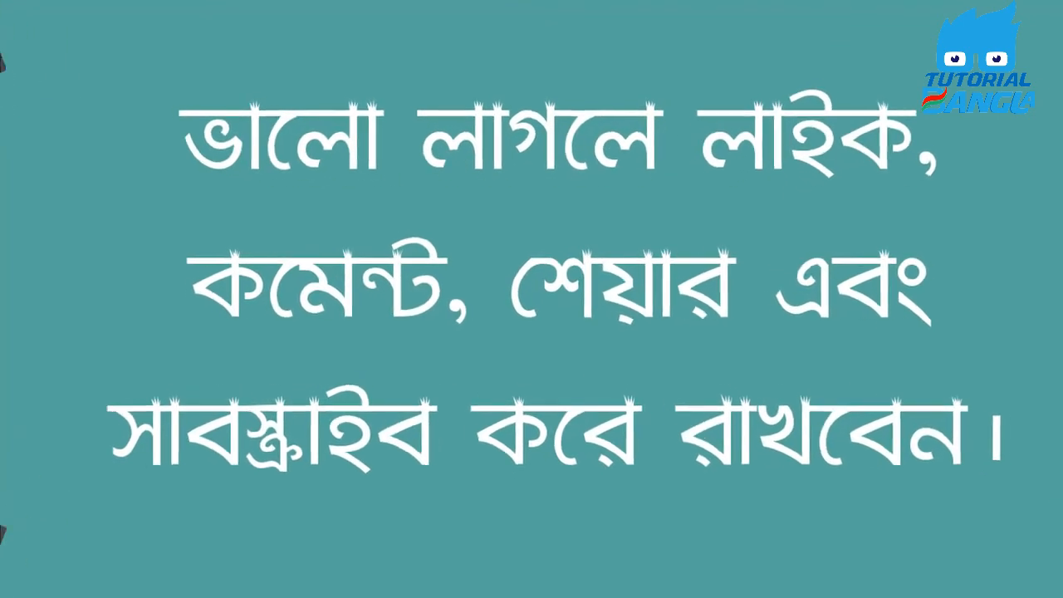